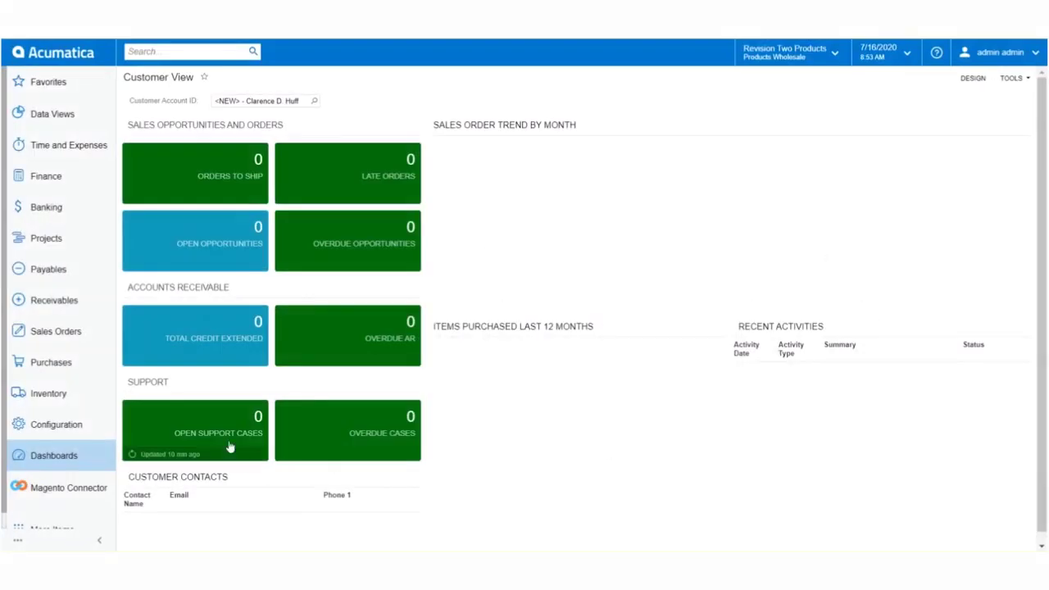
Open the Inventory workspace from the left navigation pane.
{"action": "left_click", "coordinate": [58, 393]}
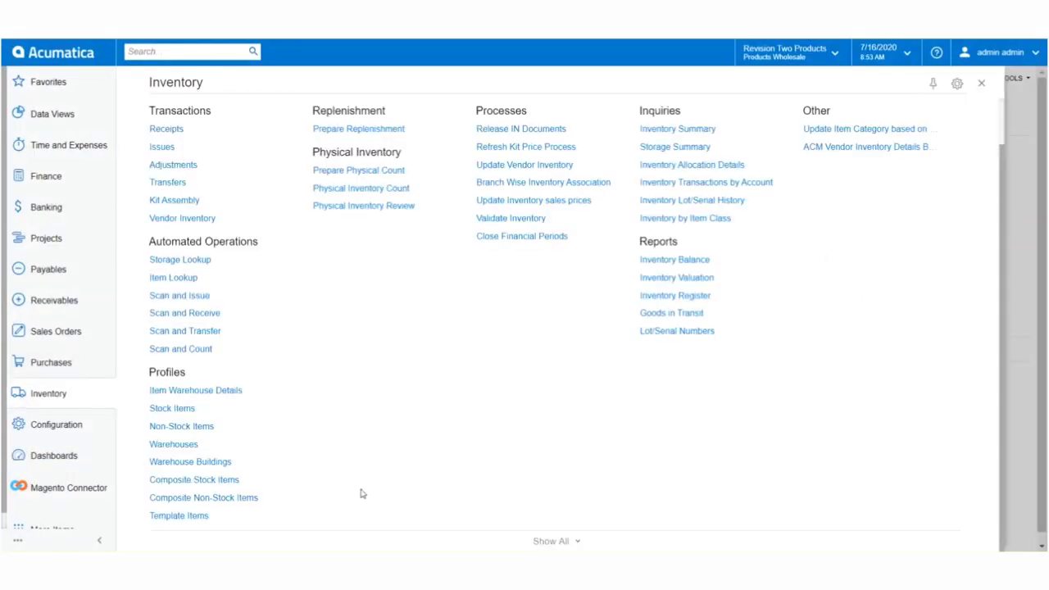
Create composite stock item TSHIRT, described T-Shirt, as a Configurable Product in class APPAREL.
{"action": "left_click", "coordinate": [203, 482]}
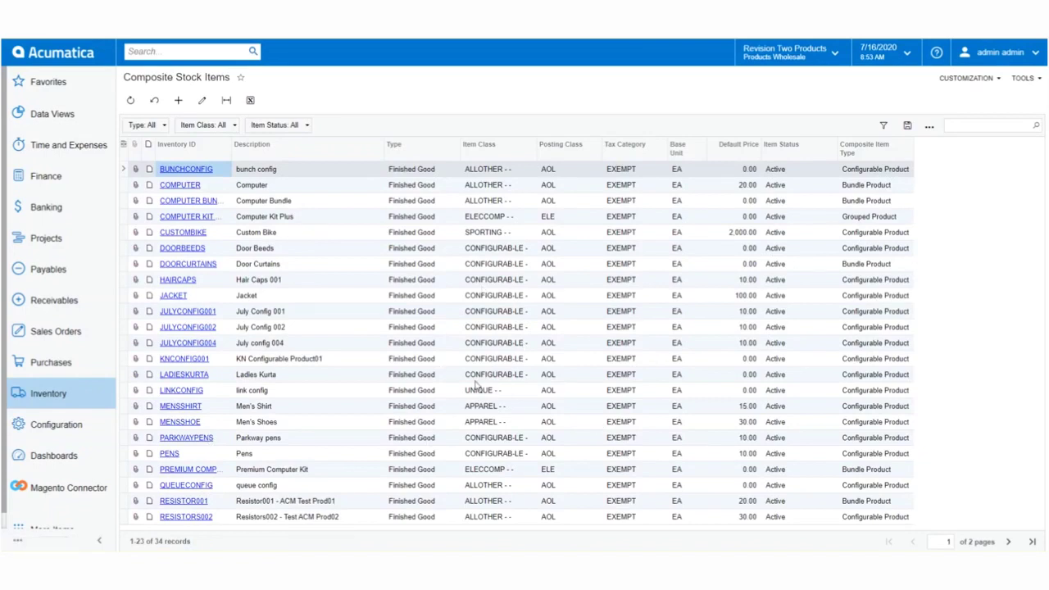
{"action": "left_click", "coordinate": [177, 101]}
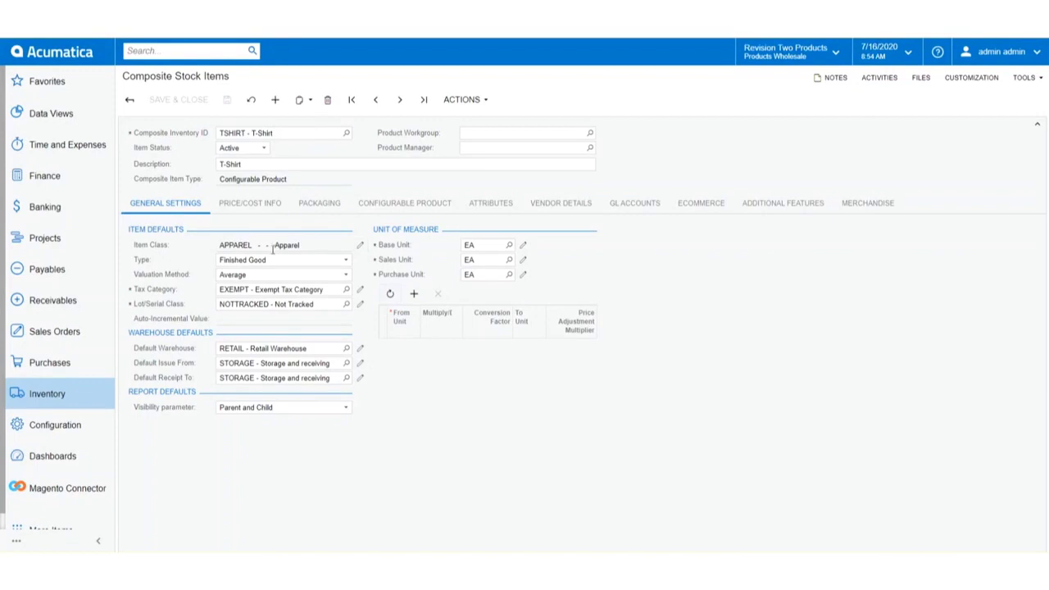
{"action": "left_click", "coordinate": [414, 209]}
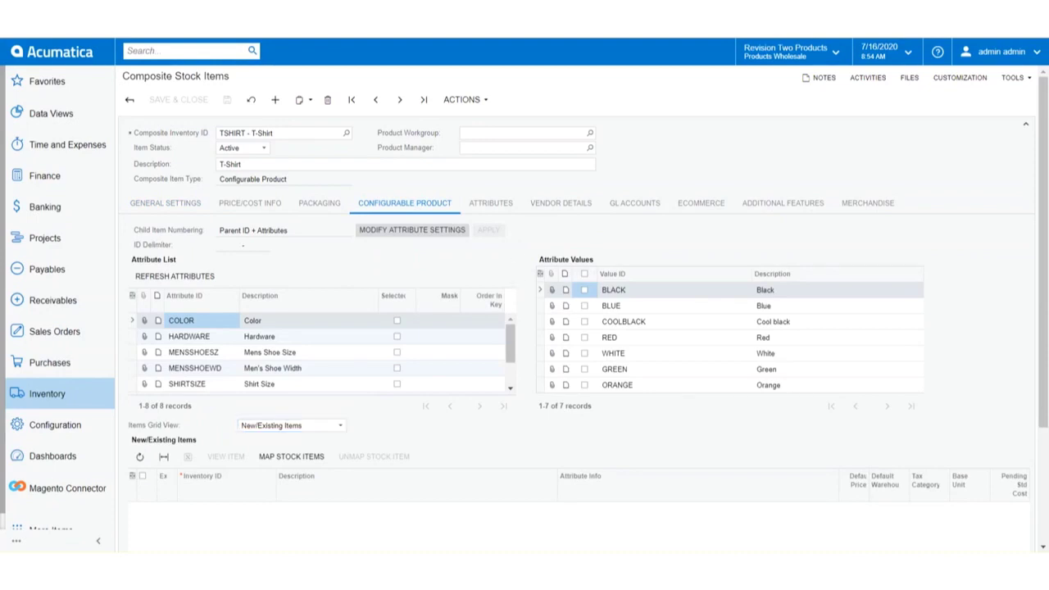
Make COLOR a variant attribute with the values Black, Blue and Red.
{"action": "left_click", "coordinate": [414, 230]}
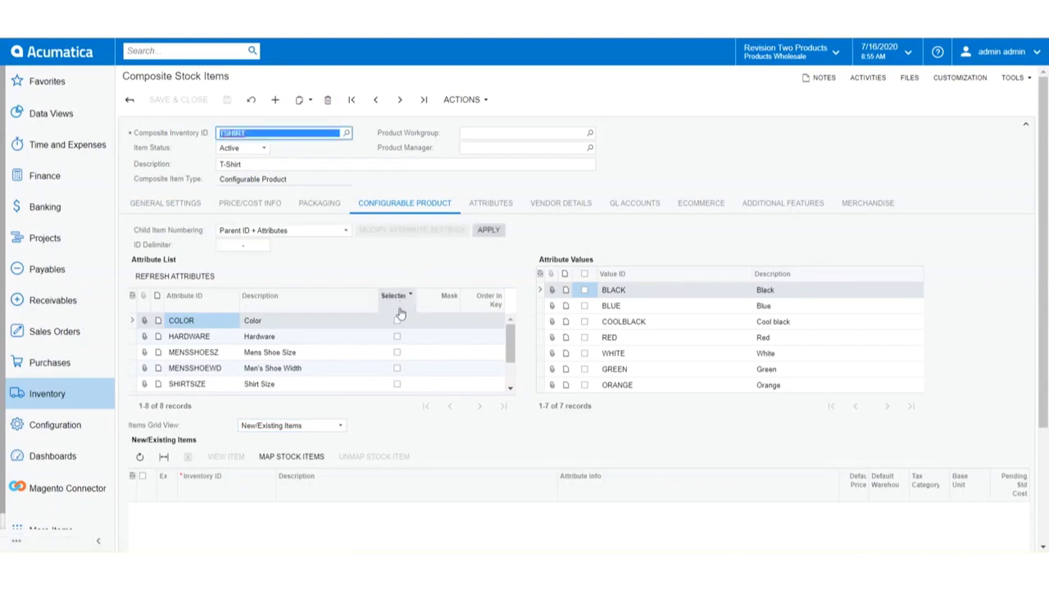
{"action": "left_click", "coordinate": [397, 320]}
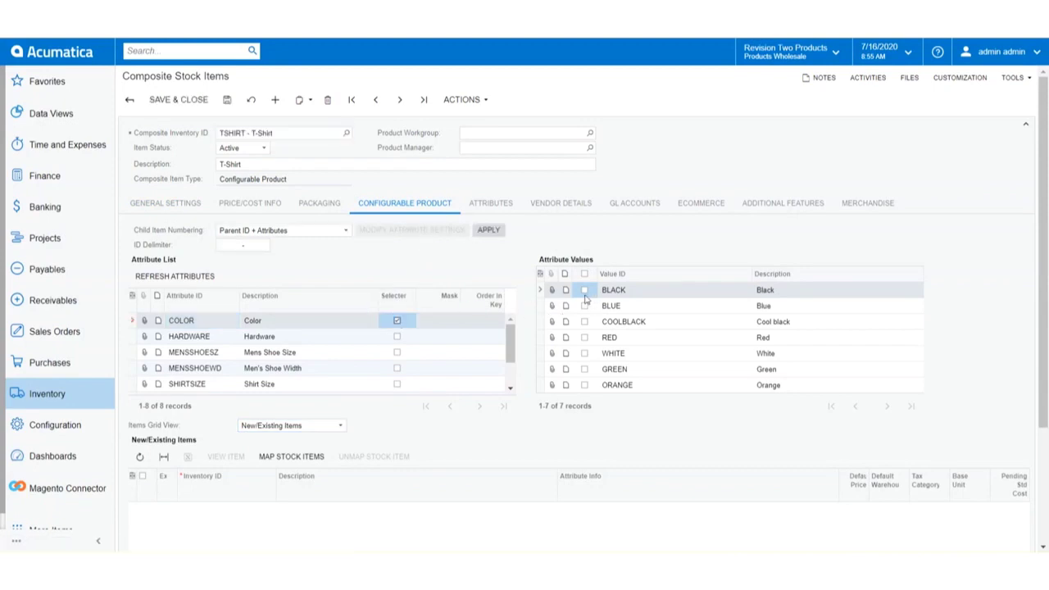
{"action": "left_click", "coordinate": [585, 290]}
{"action": "left_click", "coordinate": [585, 306]}
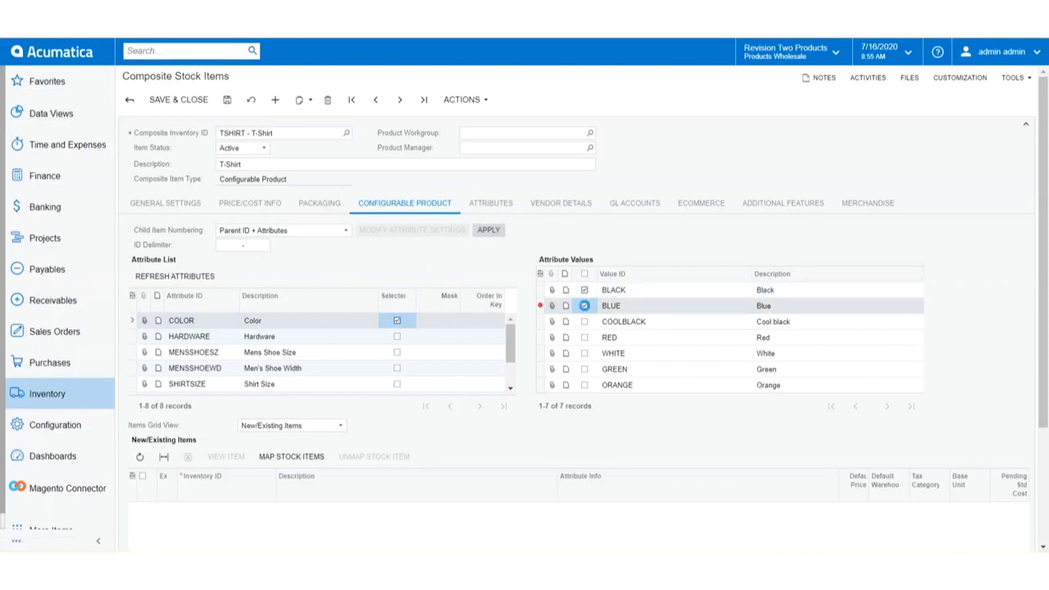
{"action": "left_click", "coordinate": [584, 337]}
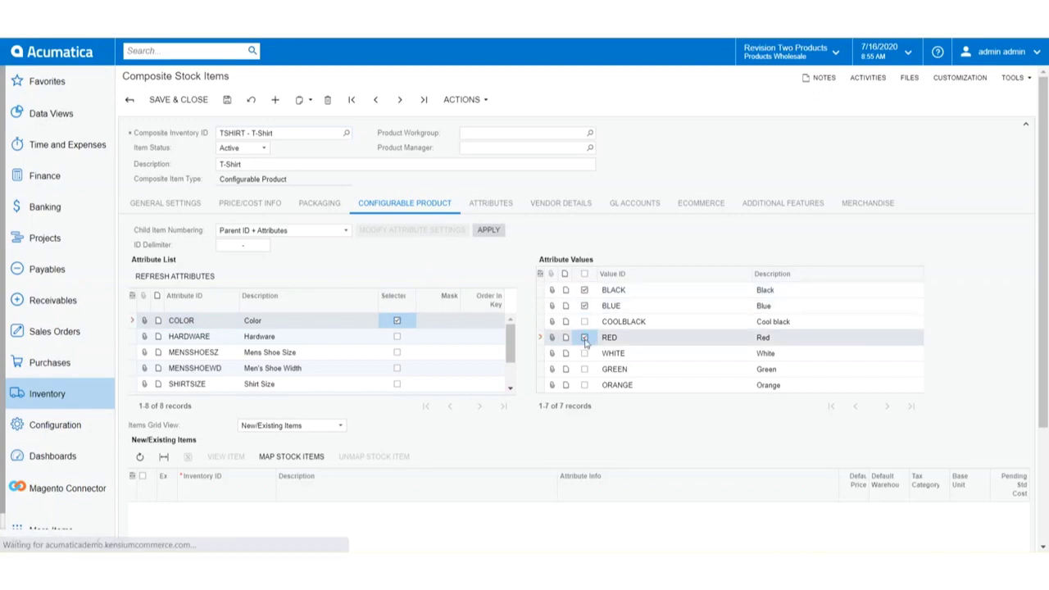
Add SHIRTSIZE as a variant attribute with sizes S, M and L.
{"action": "scroll", "coordinate": [418, 375], "scroll_direction": "down", "scroll_amount": 1}
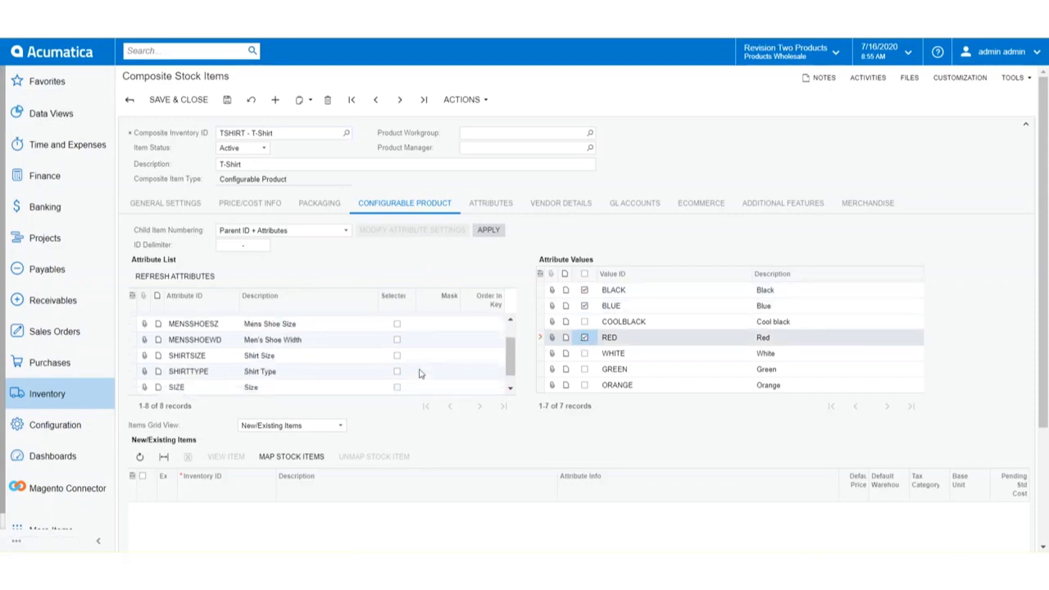
{"action": "left_click", "coordinate": [369, 354]}
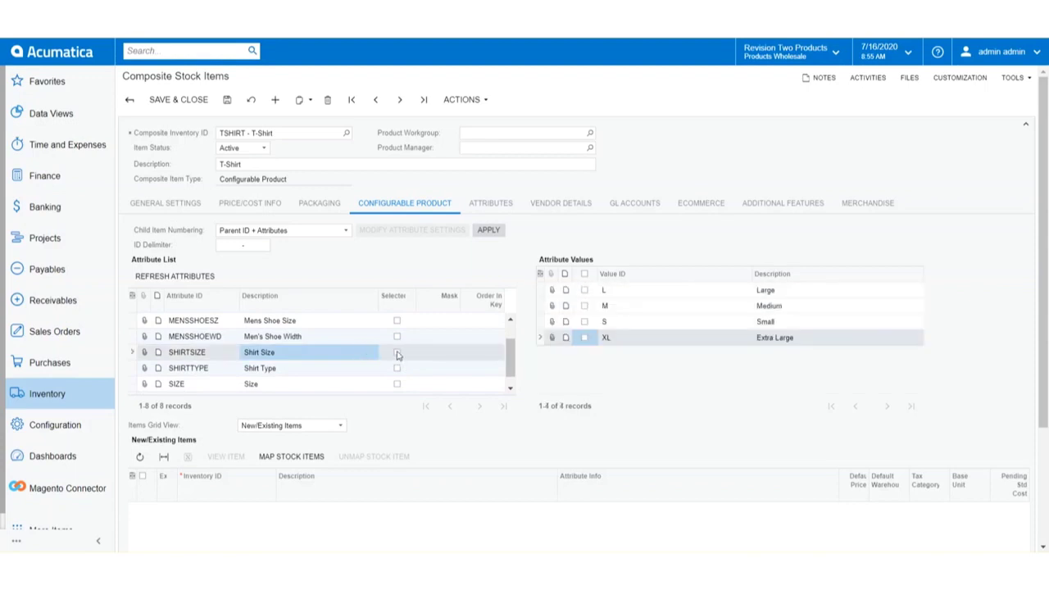
{"action": "left_click", "coordinate": [397, 352]}
{"action": "left_click", "coordinate": [584, 321]}
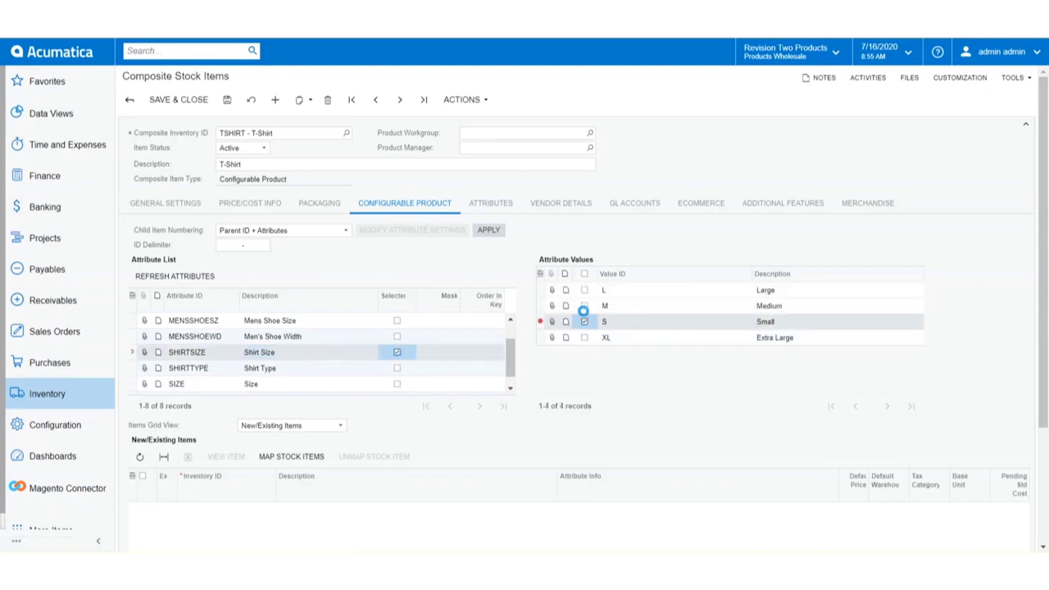
{"action": "left_click", "coordinate": [584, 306]}
{"action": "left_click", "coordinate": [584, 291]}
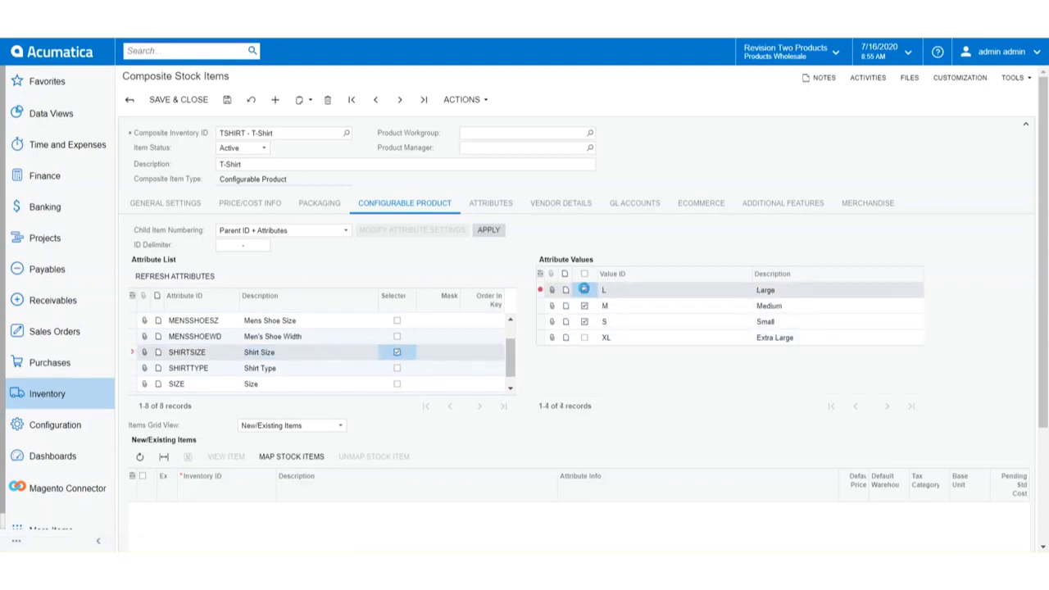
Include the TSHIRT shirt type and generate all variant combinations.
{"action": "scroll", "coordinate": [405, 372], "scroll_direction": "down", "scroll_amount": 1}
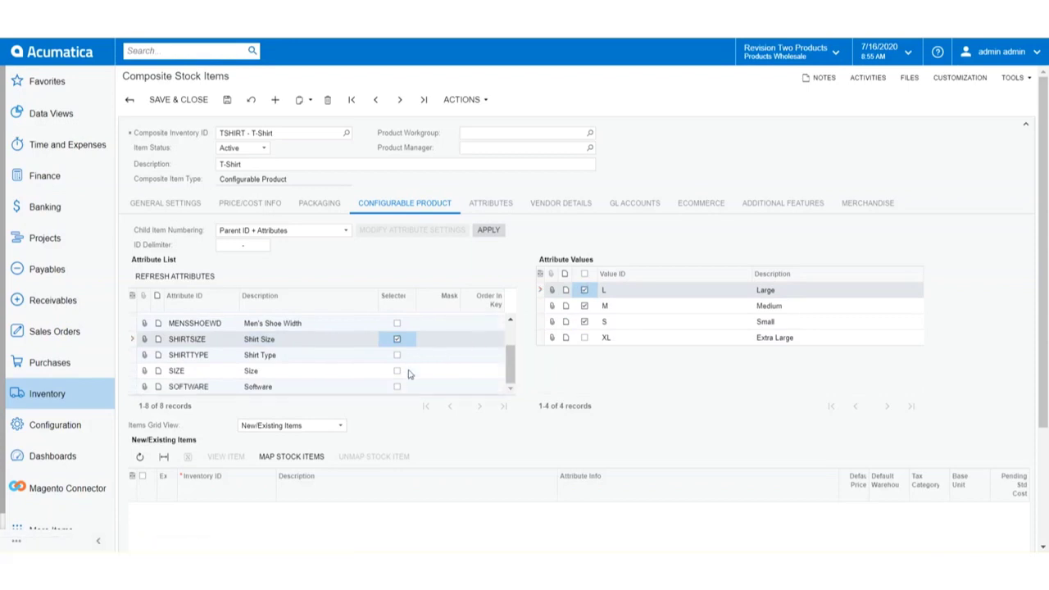
{"action": "left_click", "coordinate": [341, 358]}
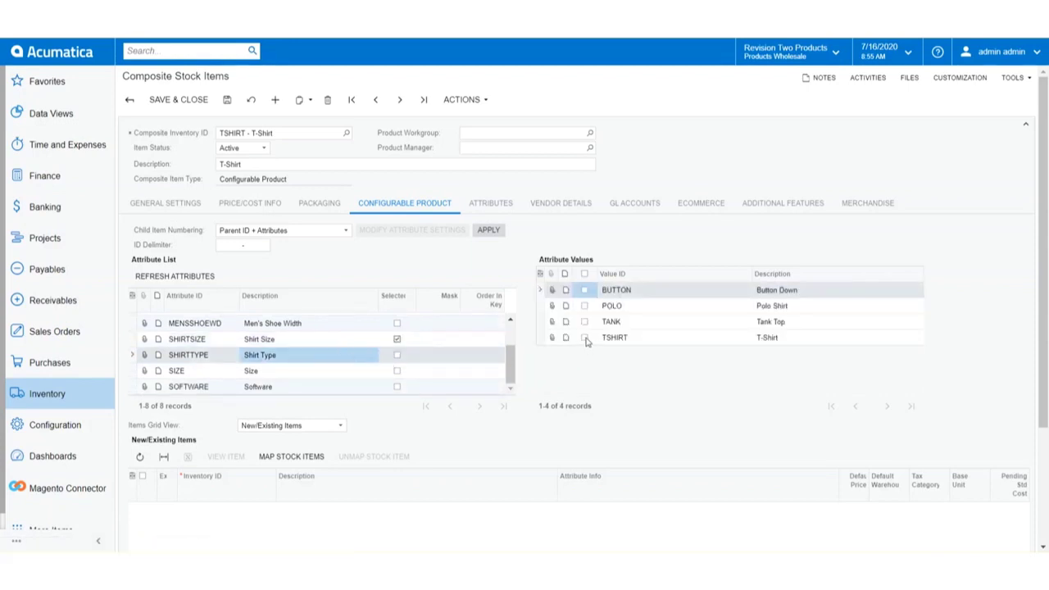
{"action": "left_click", "coordinate": [584, 337]}
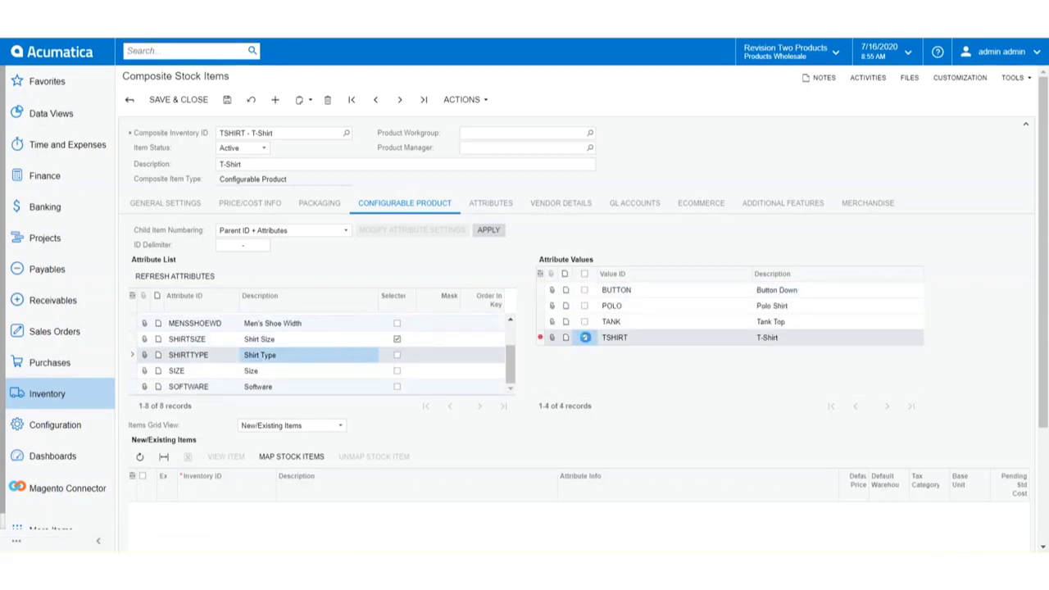
{"action": "left_click", "coordinate": [483, 230]}
Mark TSHIRT-BLACK-S, TSHIRT-BLUE-S and TSHIRT-RED-S for creation among the nine variants.
{"action": "scroll", "coordinate": [565, 389], "scroll_direction": "down", "scroll_amount": 2}
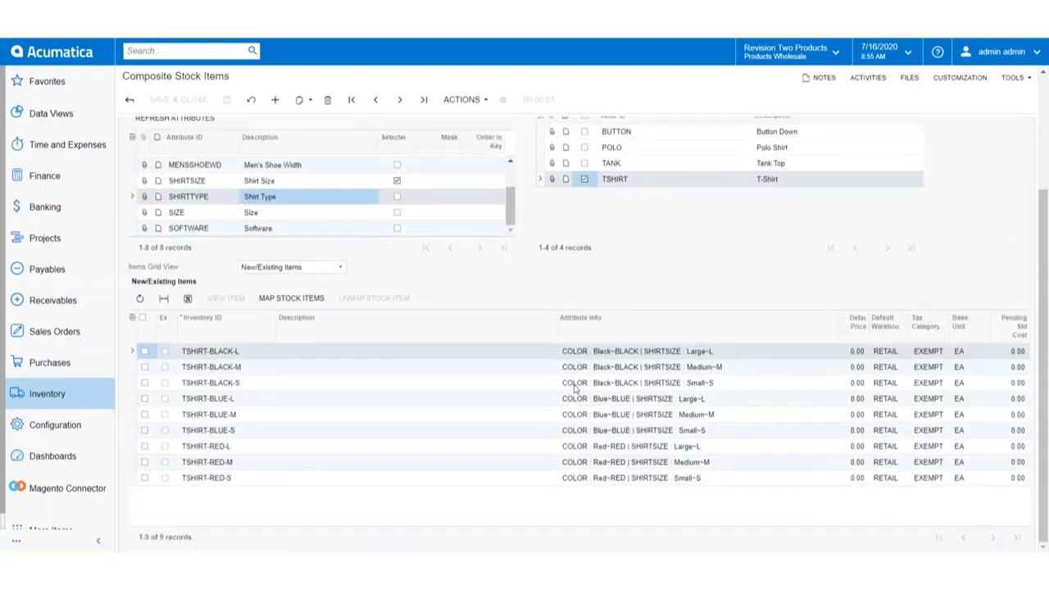
{"action": "left_click", "coordinate": [144, 382]}
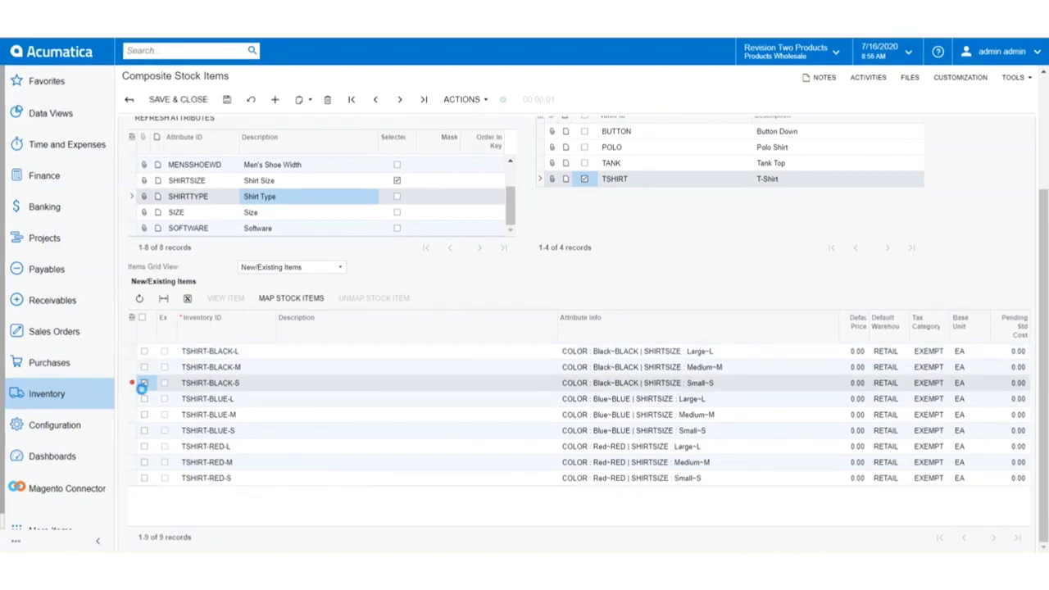
{"action": "left_click", "coordinate": [144, 431]}
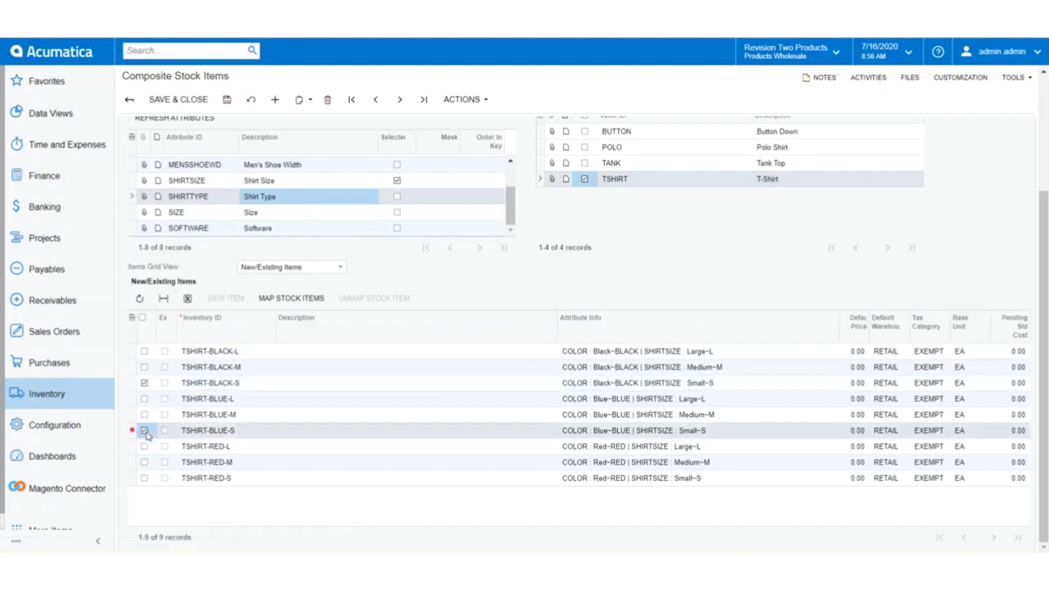
{"action": "left_click", "coordinate": [145, 479]}
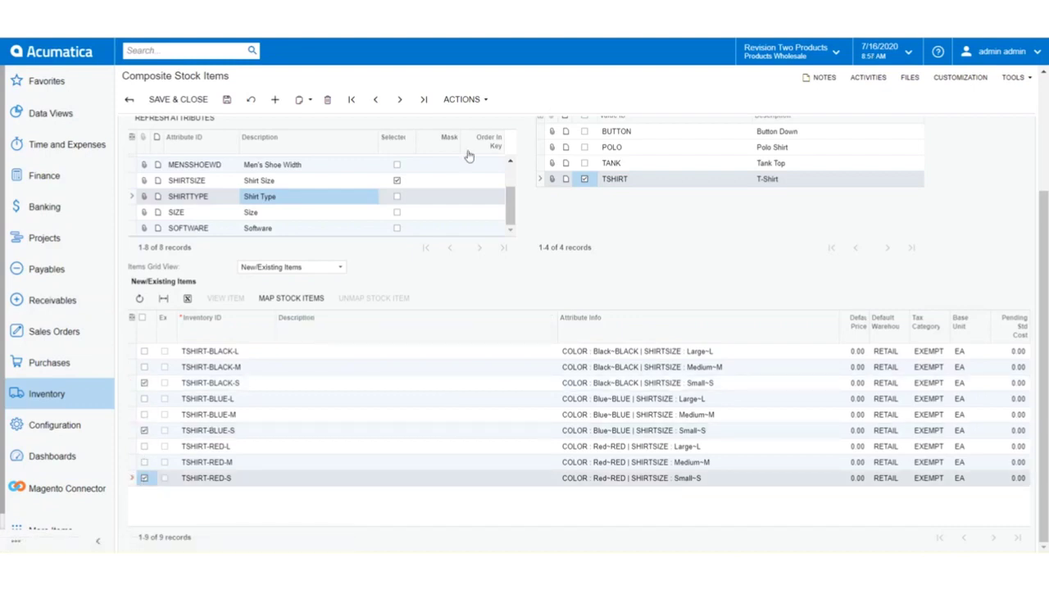
{"action": "left_click", "coordinate": [478, 100]}
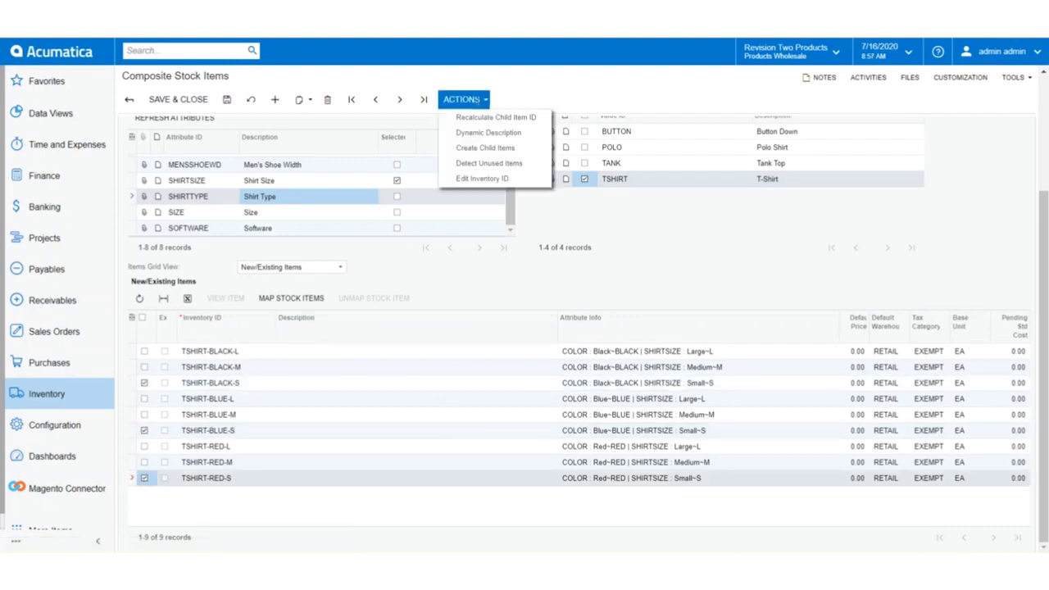
Create the three small child items and review TSHIRT-BLACK-S's attributes.
{"action": "left_click", "coordinate": [485, 147]}
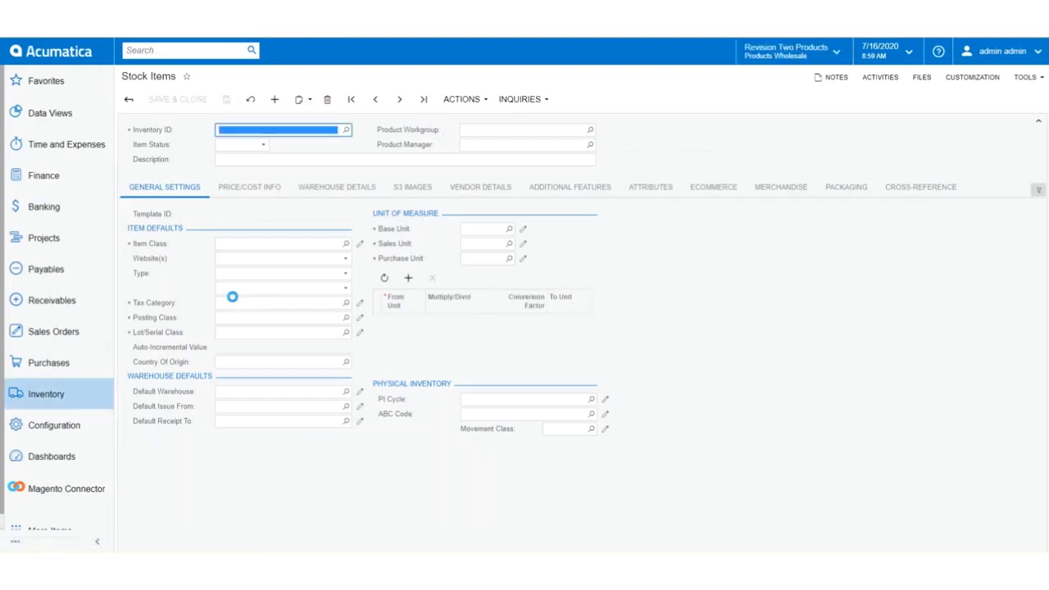
{"action": "left_click", "coordinate": [654, 192]}
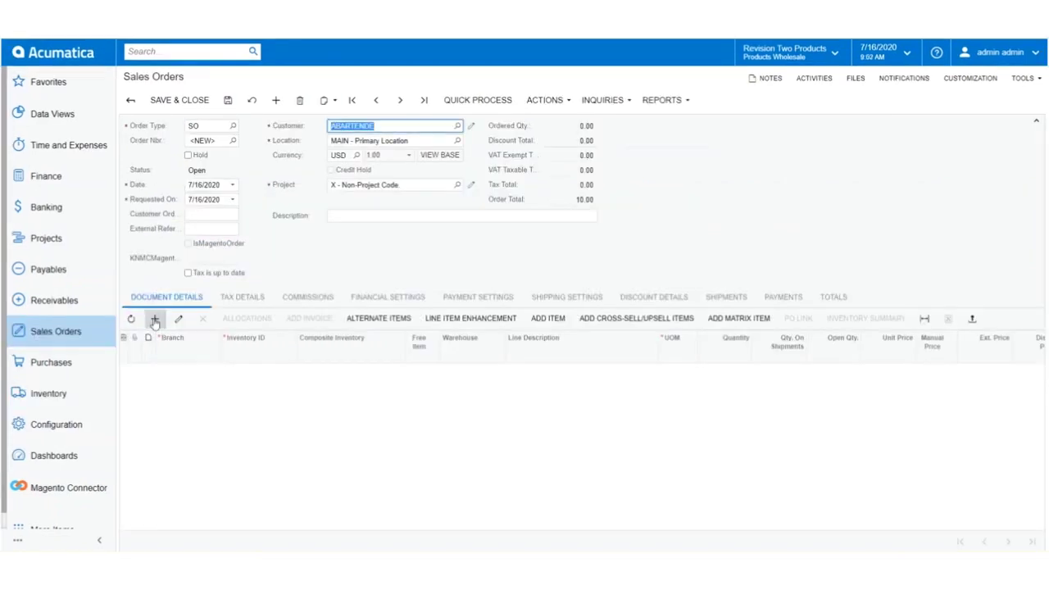
Add a TSHIRT line to the sales order and filter its configuration to Color Black.
{"action": "left_click", "coordinate": [154, 318]}
{"action": "left_click", "coordinate": [259, 371]}
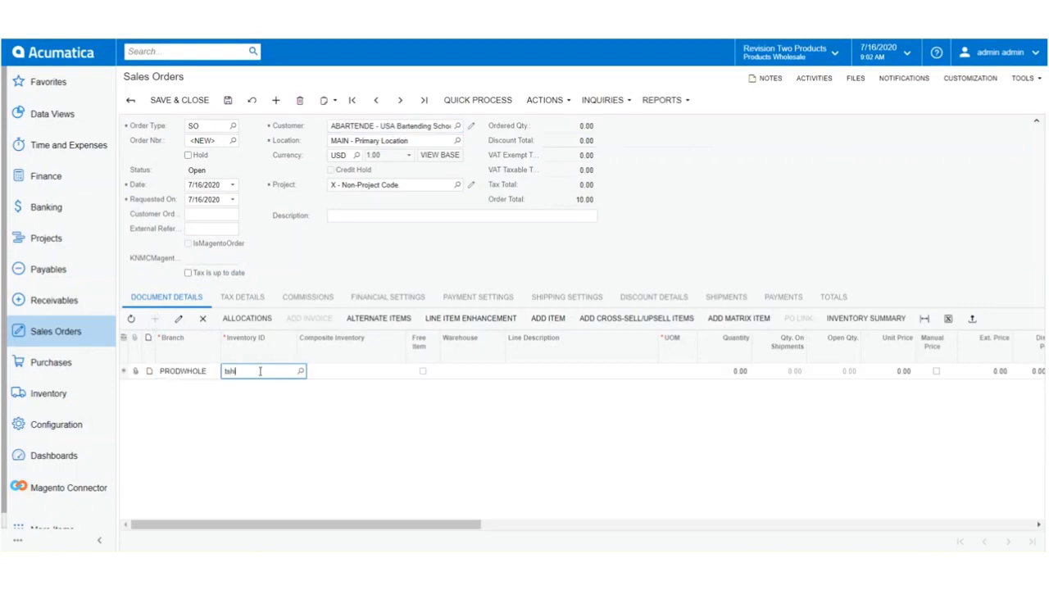
{"action": "type", "text": "tshirt"}
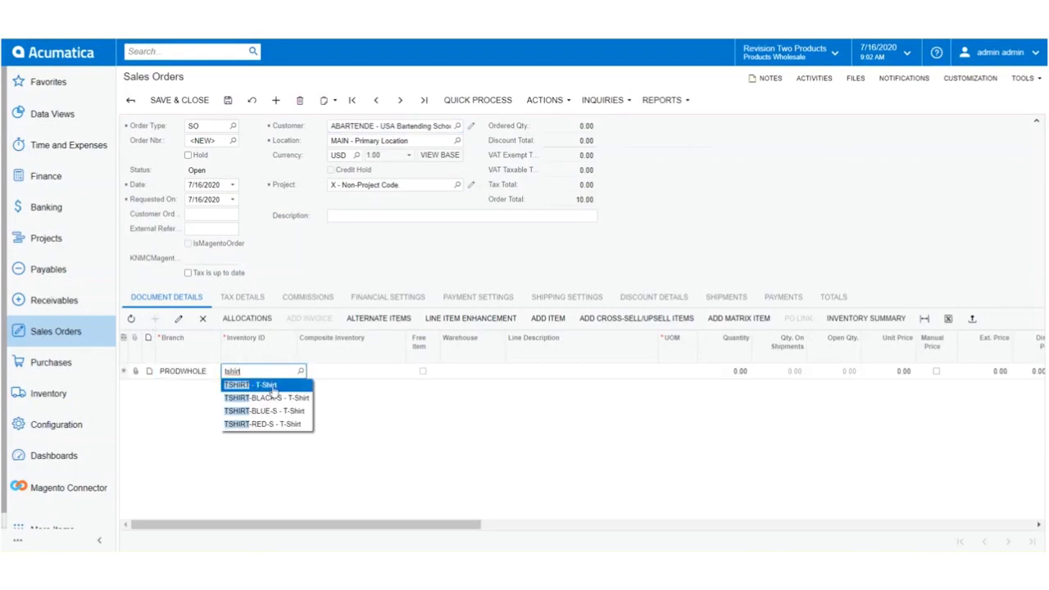
{"action": "left_click", "coordinate": [274, 387]}
{"action": "left_click", "coordinate": [322, 374]}
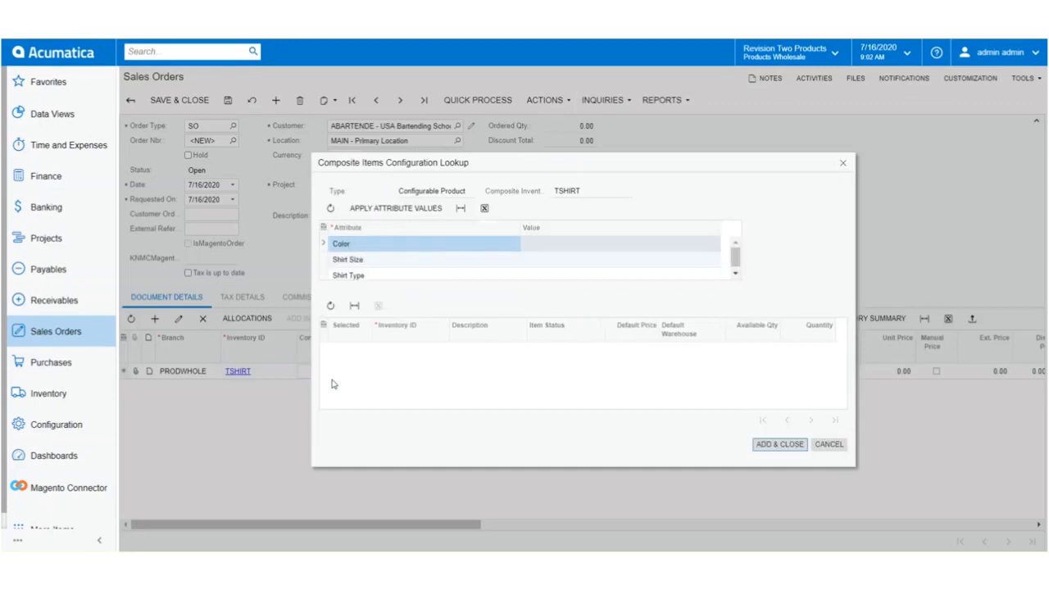
{"action": "left_click", "coordinate": [631, 244]}
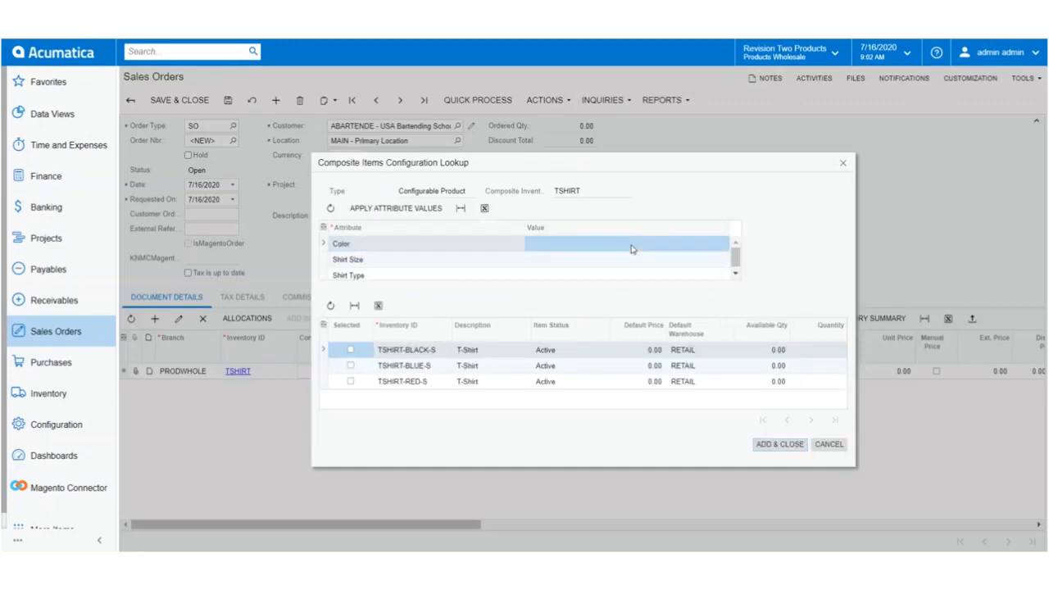
{"action": "left_click", "coordinate": [712, 244]}
{"action": "left_click", "coordinate": [720, 244]}
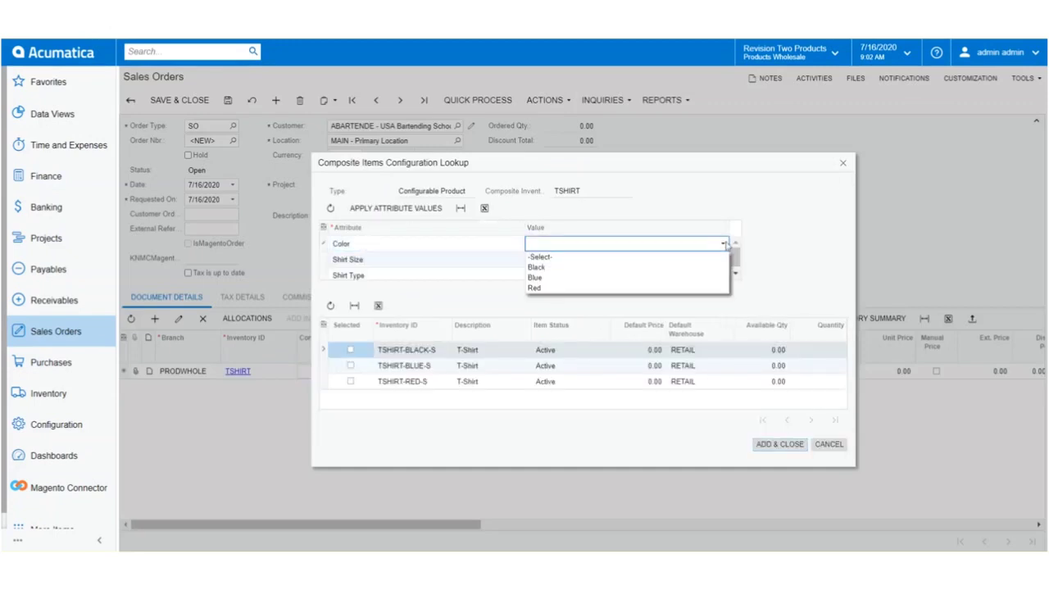
{"action": "left_click", "coordinate": [672, 268]}
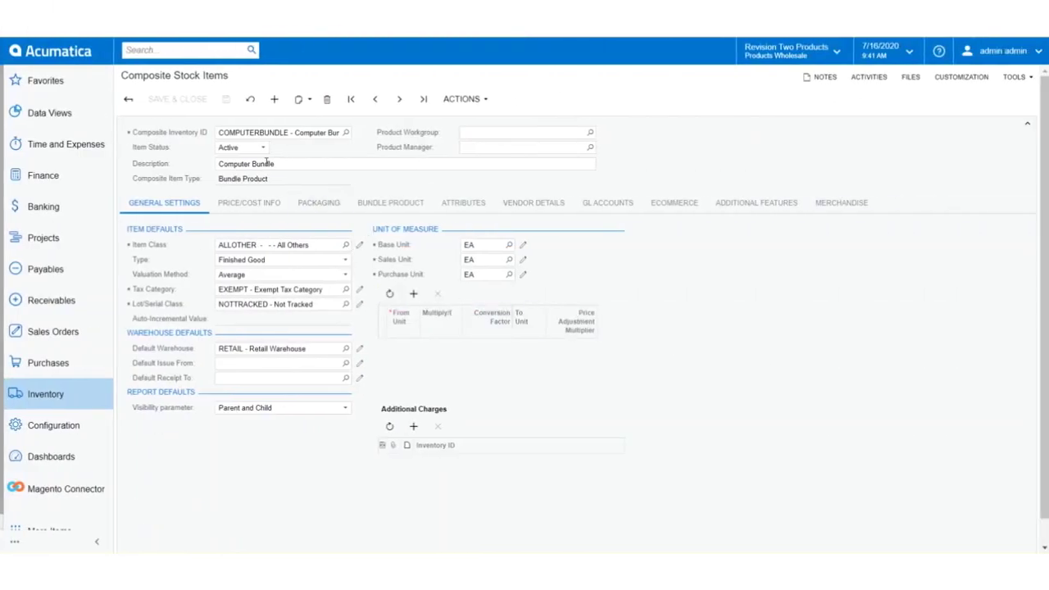
Add a new defined option row on the Computer Bundle's Bundle Product settings.
{"action": "left_click", "coordinate": [392, 205]}
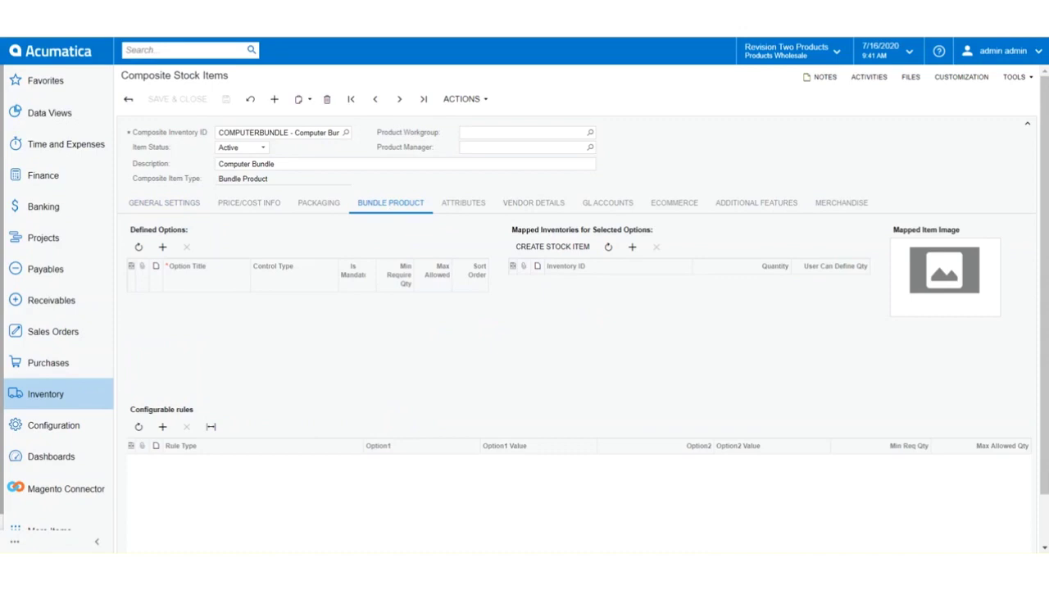
{"action": "left_click", "coordinate": [162, 247]}
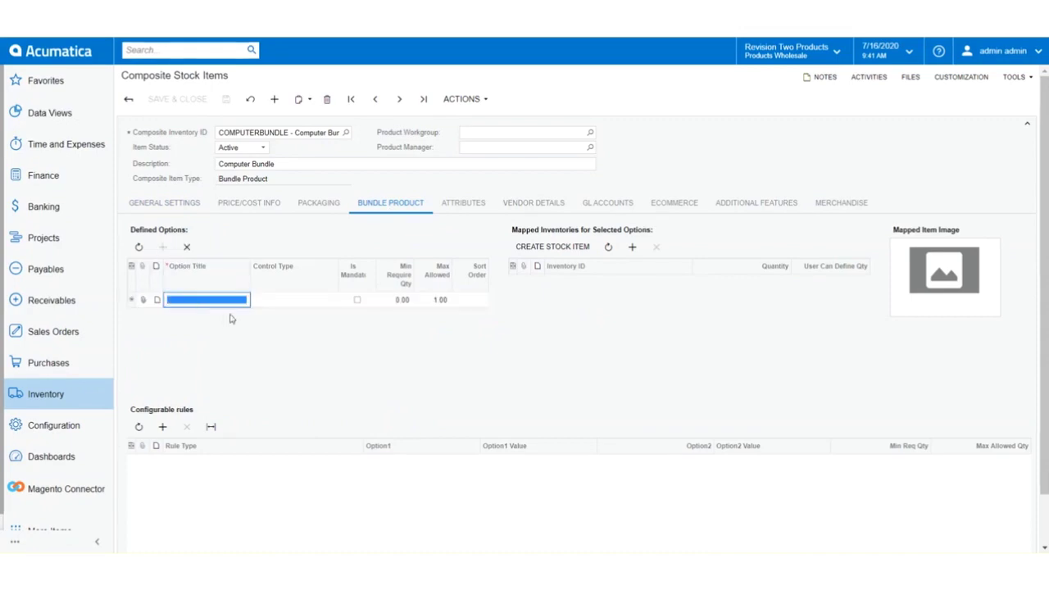
Define the COMPUTER option as a mandatory drop down with minimum required quantity 1.
{"action": "type", "text": "COMPUTER"}
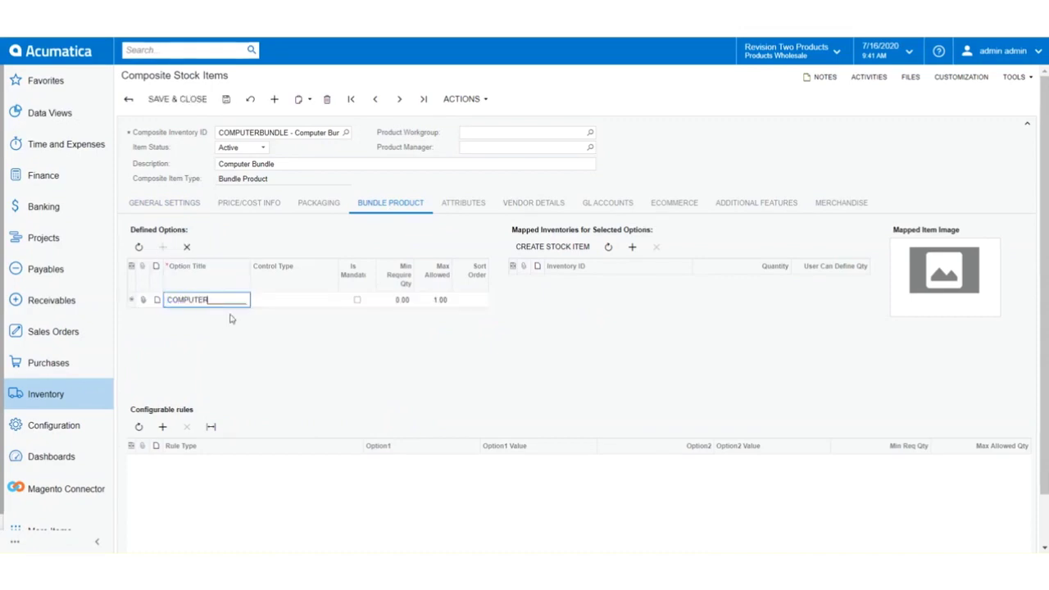
{"action": "left_click", "coordinate": [305, 302]}
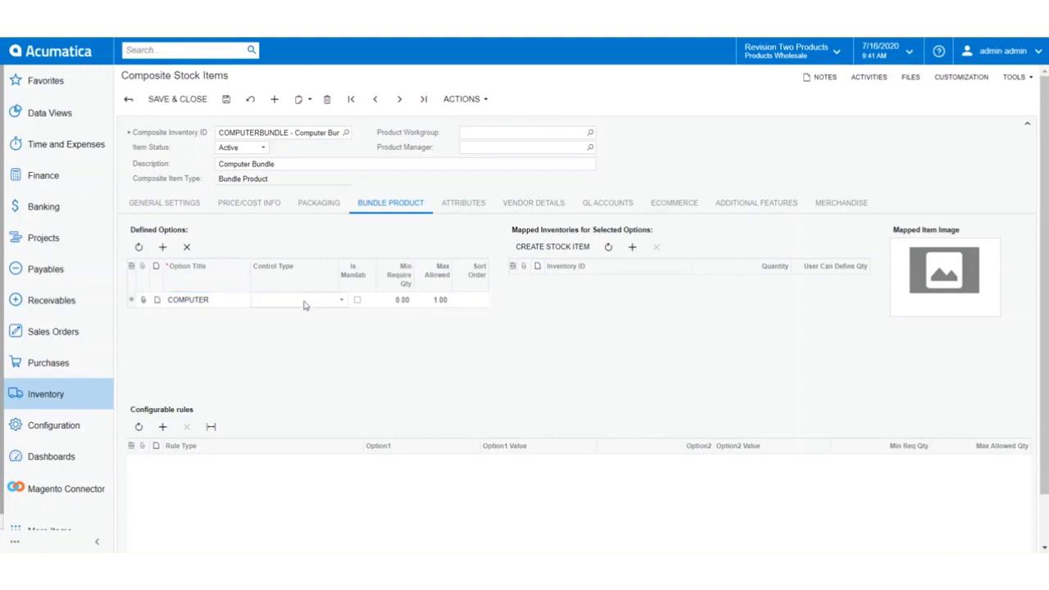
{"action": "left_click", "coordinate": [304, 313]}
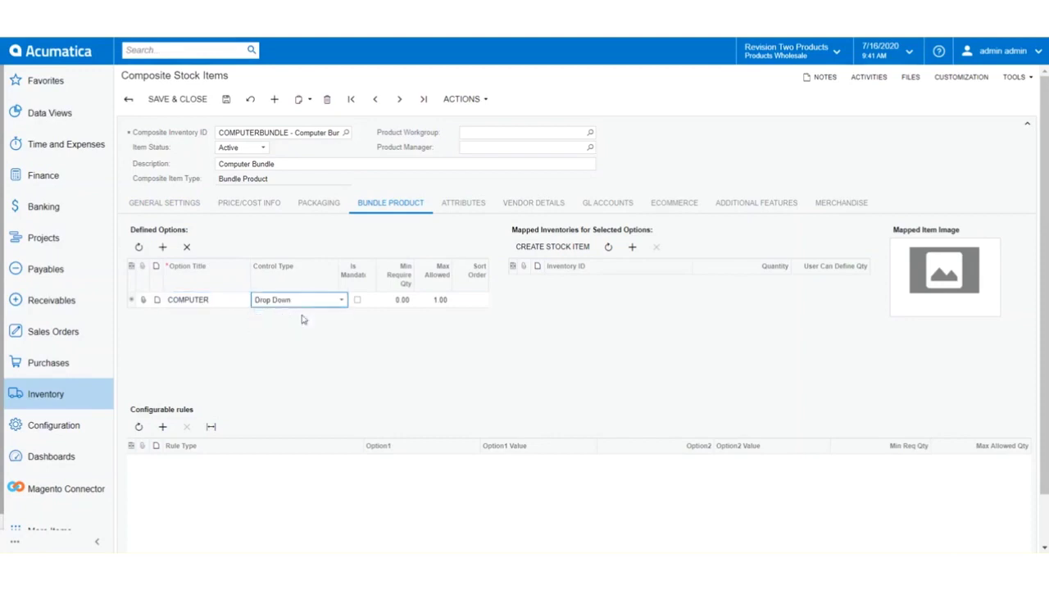
{"action": "left_click", "coordinate": [358, 301]}
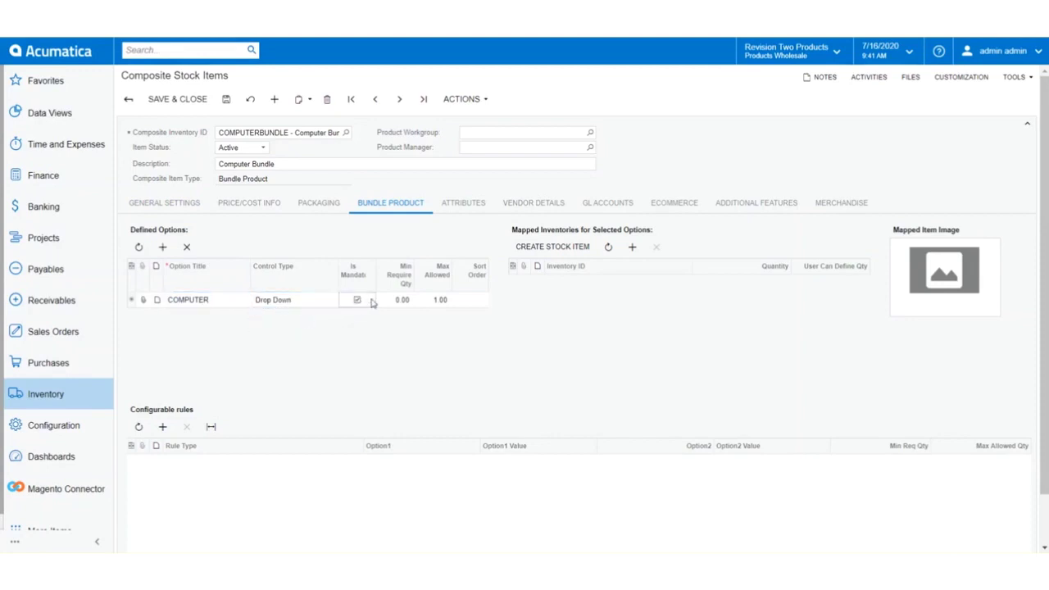
{"action": "left_click", "coordinate": [396, 300]}
{"action": "type", "text": "1"}
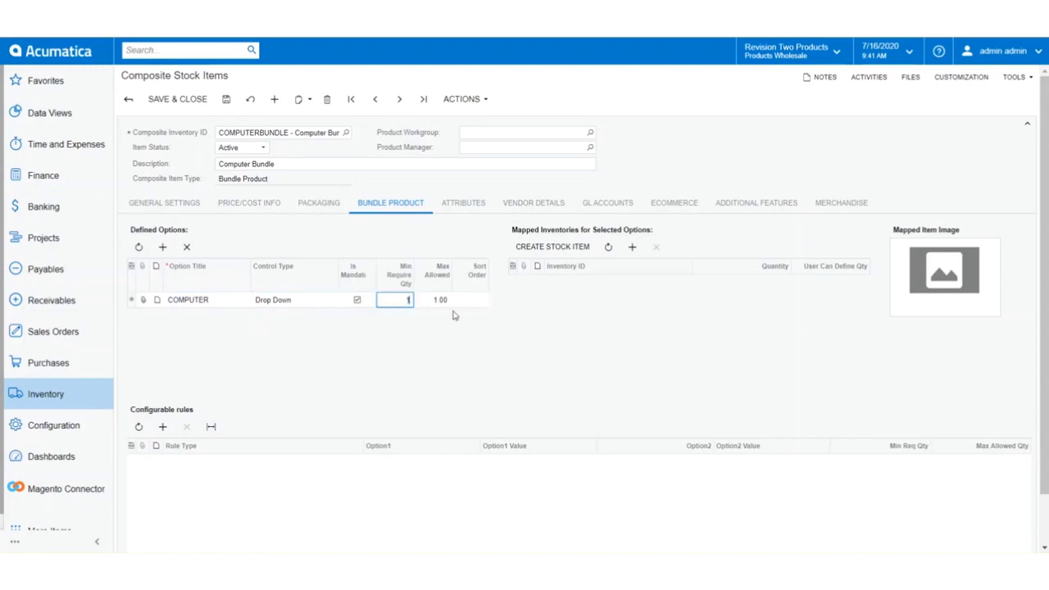
{"action": "left_click", "coordinate": [432, 328]}
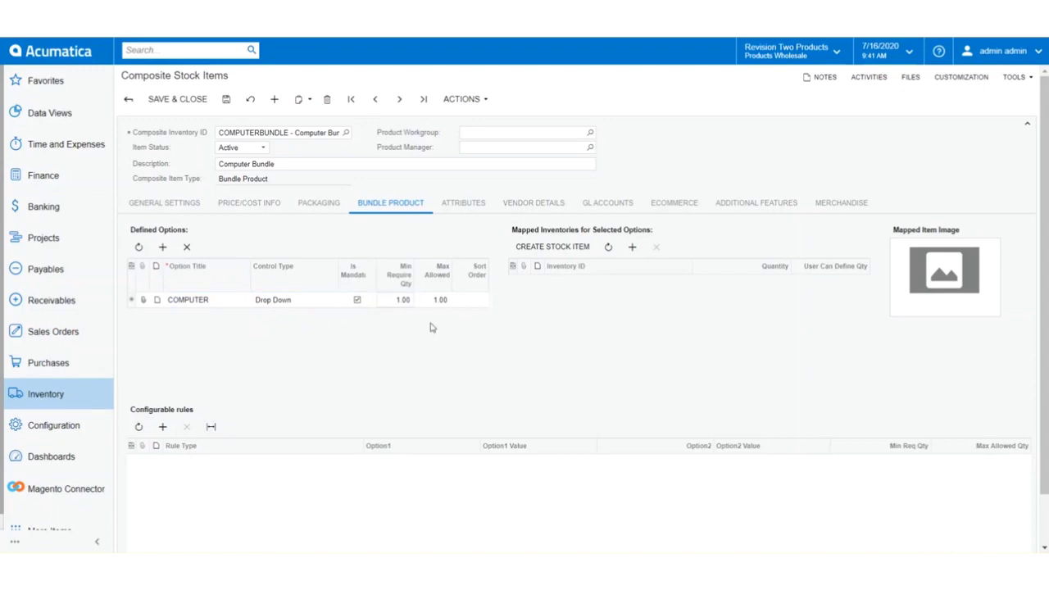
Map 1 TB COMPUTER, 128 GB COMPUTER and 256 GB COMPUTER to the COMPUTER option.
{"action": "left_click", "coordinate": [632, 247]}
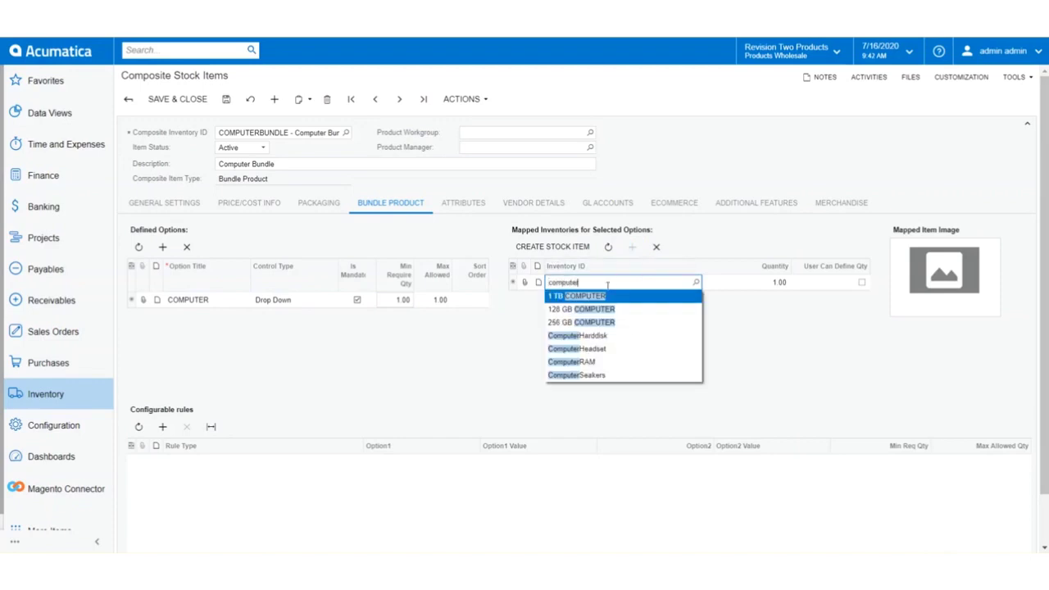
{"action": "left_click", "coordinate": [598, 297]}
{"action": "left_click", "coordinate": [632, 247]}
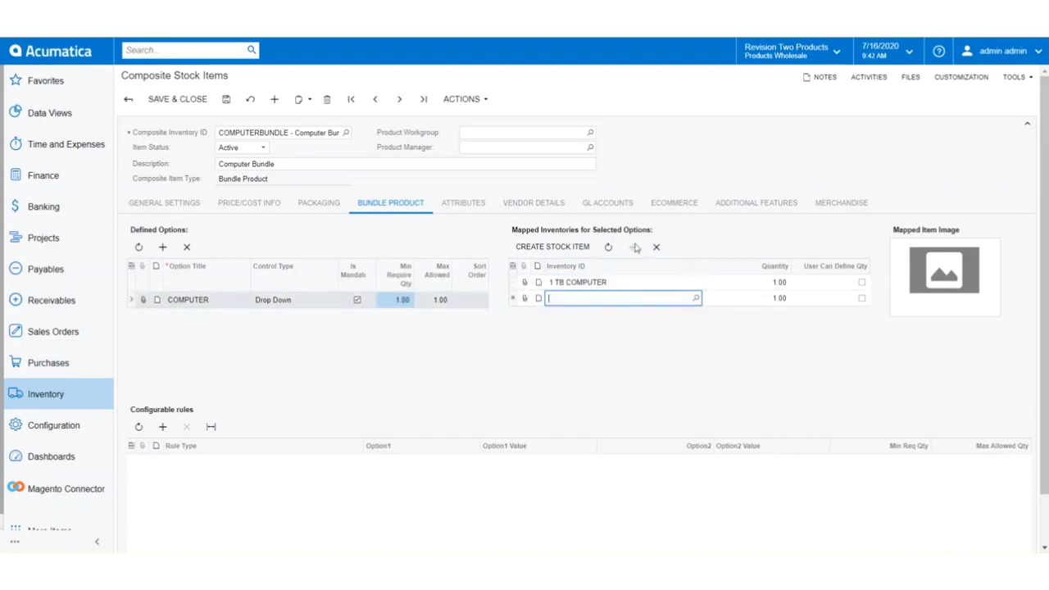
{"action": "type", "text": "compu"}
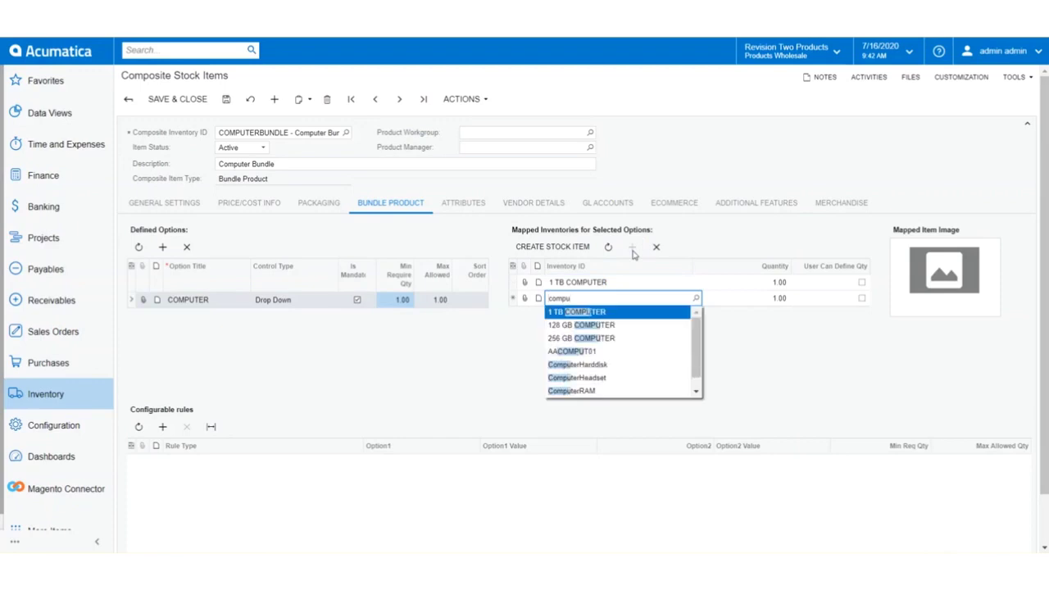
{"action": "left_click", "coordinate": [603, 325]}
{"action": "key", "text": "Down"}
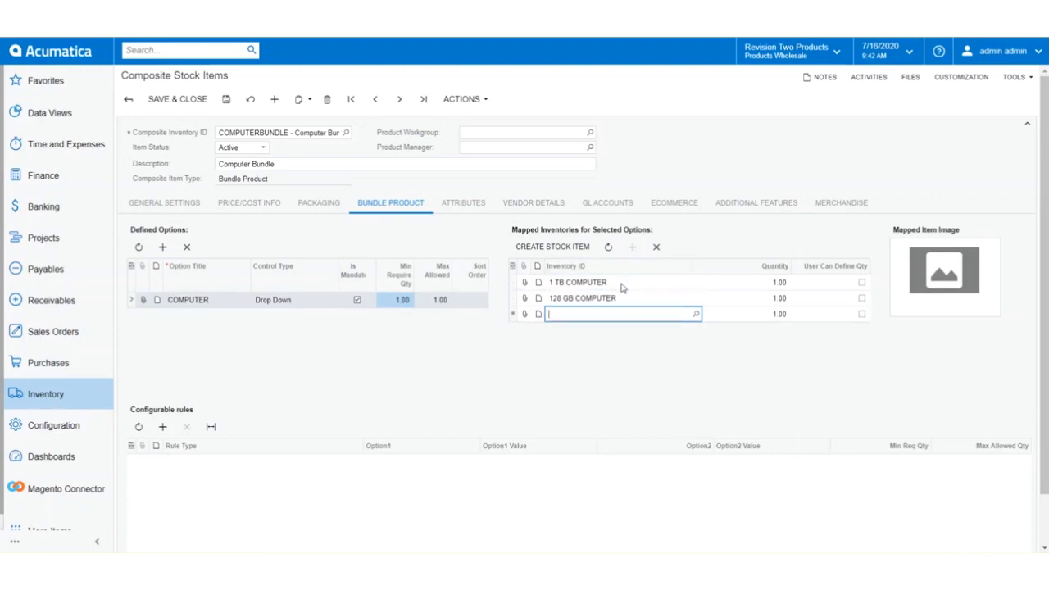
{"action": "type", "text": "compu"}
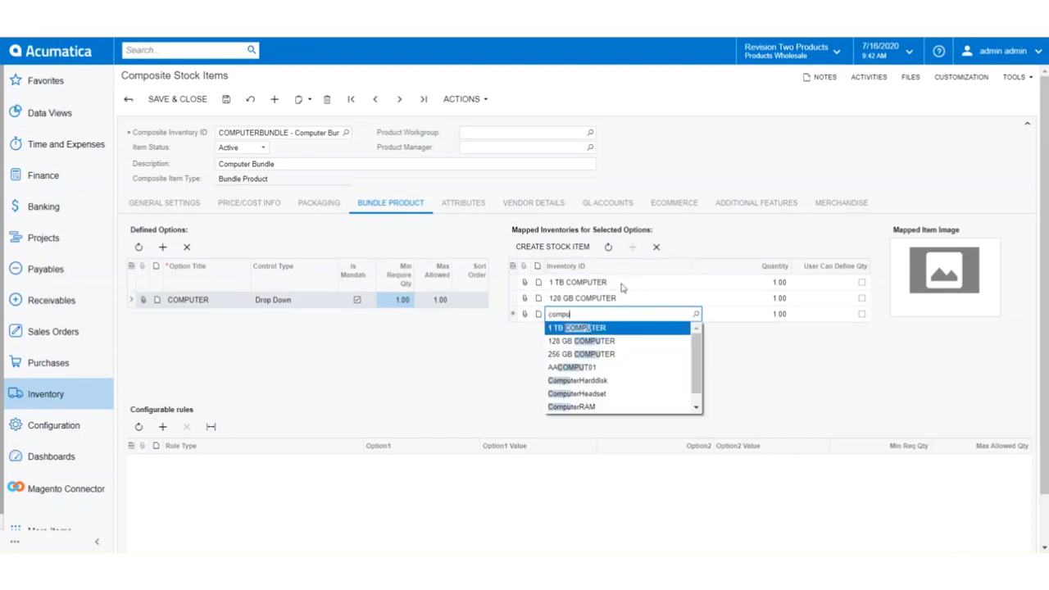
{"action": "left_click", "coordinate": [587, 354]}
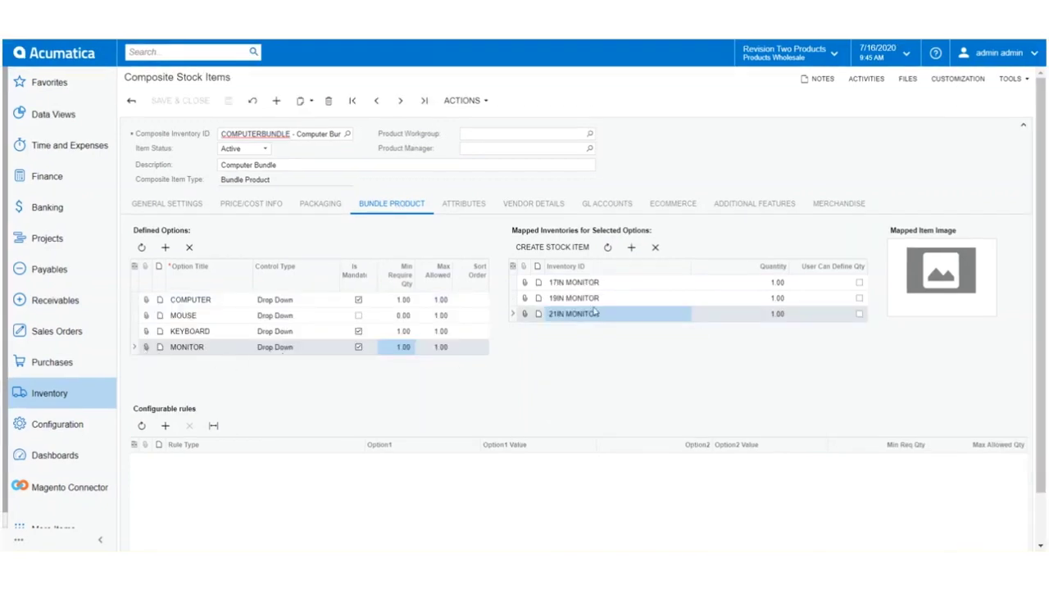
Review the items mapped to KEYBOARD and MOUSE, then add a sales order line.
{"action": "left_click", "coordinate": [207, 328]}
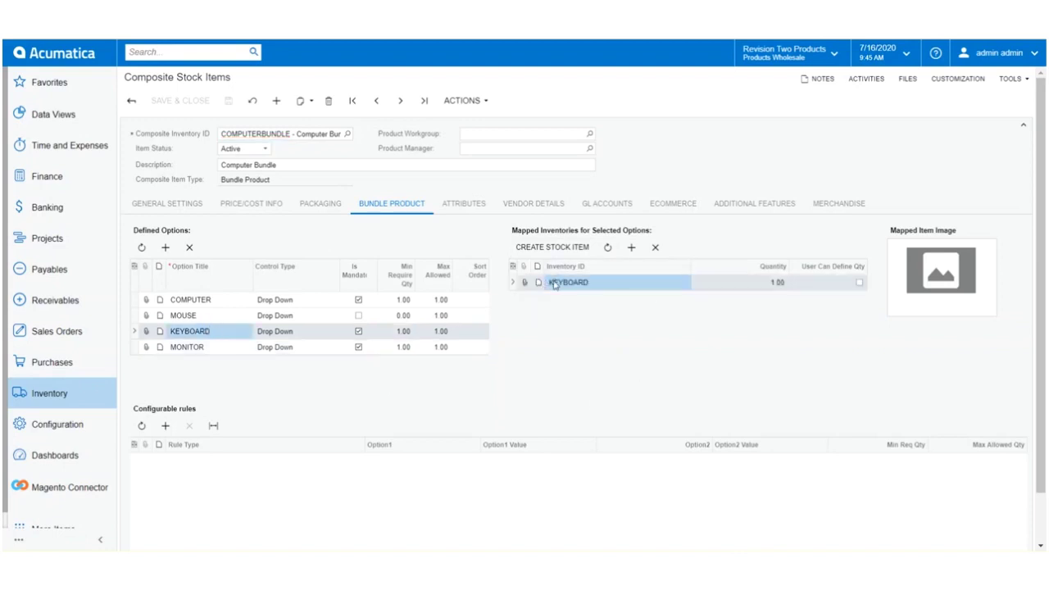
{"action": "left_click", "coordinate": [217, 316]}
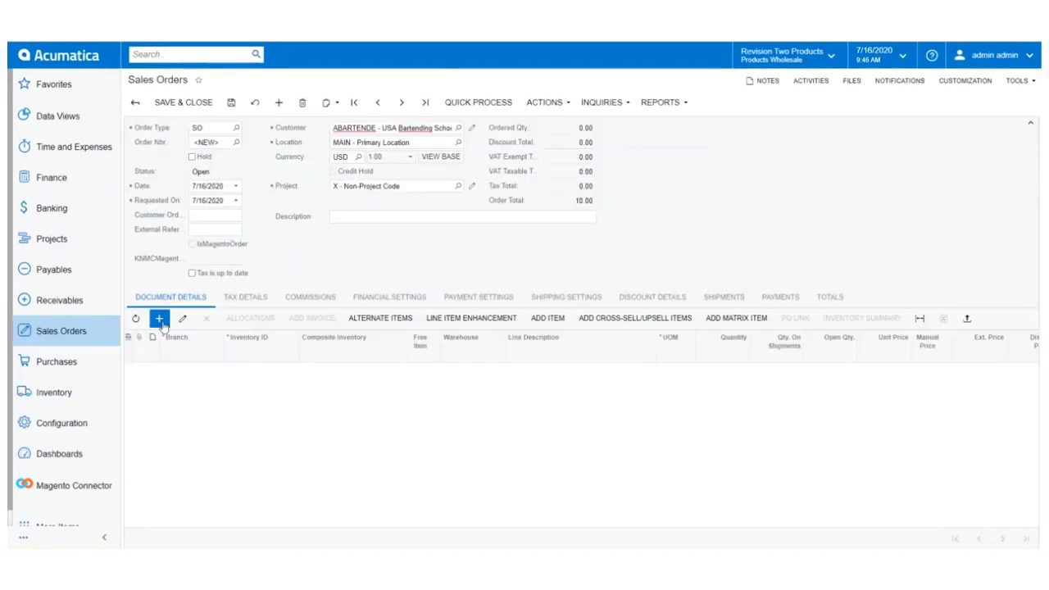
{"action": "left_click", "coordinate": [159, 319]}
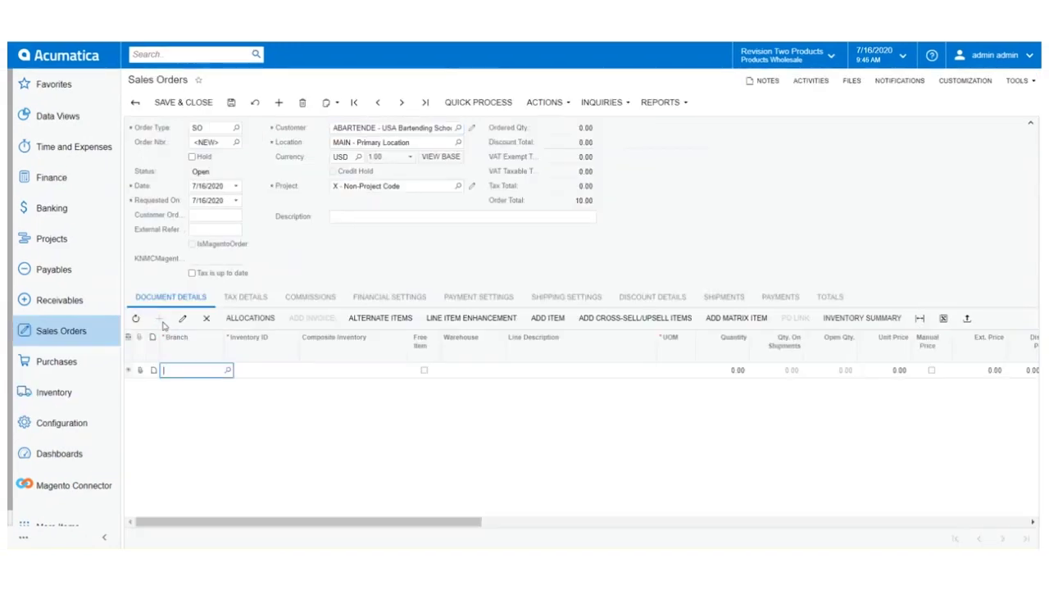
Enter COMPUTERBUNDLE on the order line and choose 128 GB COMPUTER for it.
{"action": "left_click", "coordinate": [256, 369]}
{"action": "type", "text": "computerbun"}
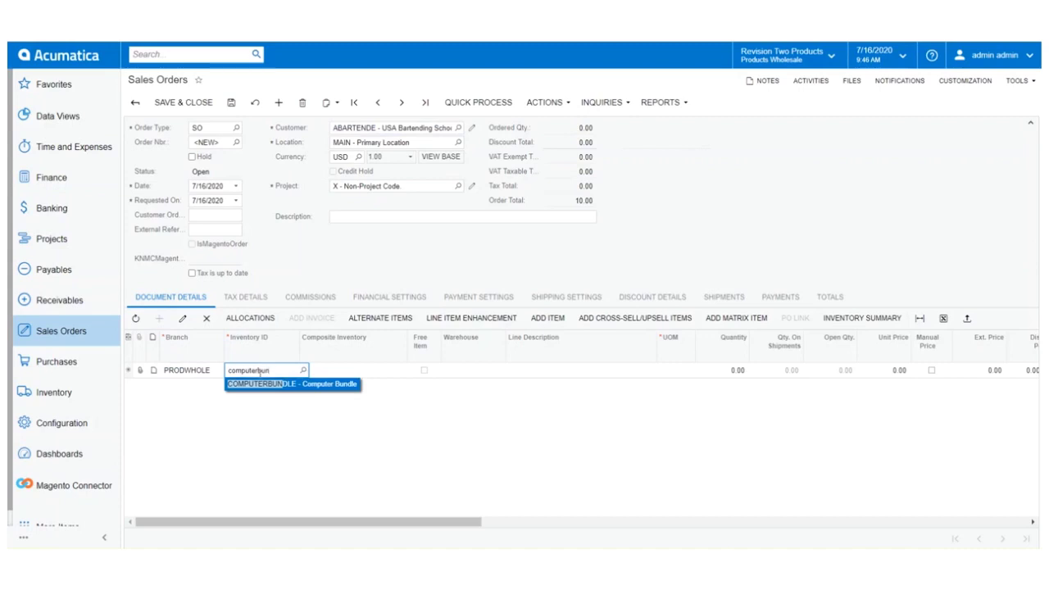
{"action": "left_click", "coordinate": [262, 385]}
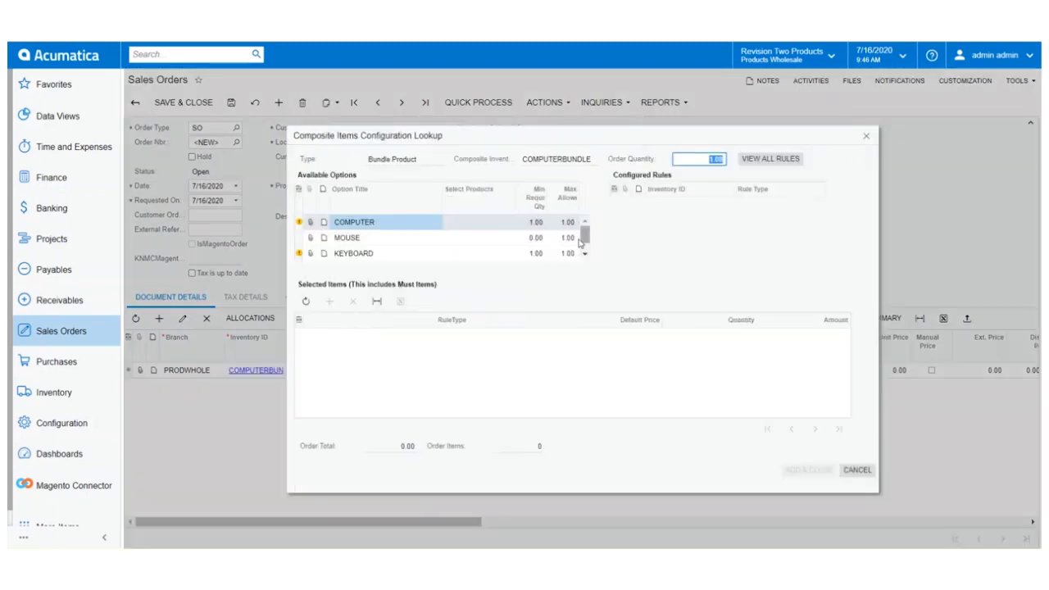
{"action": "left_click", "coordinate": [500, 221]}
{"action": "left_click", "coordinate": [494, 237]}
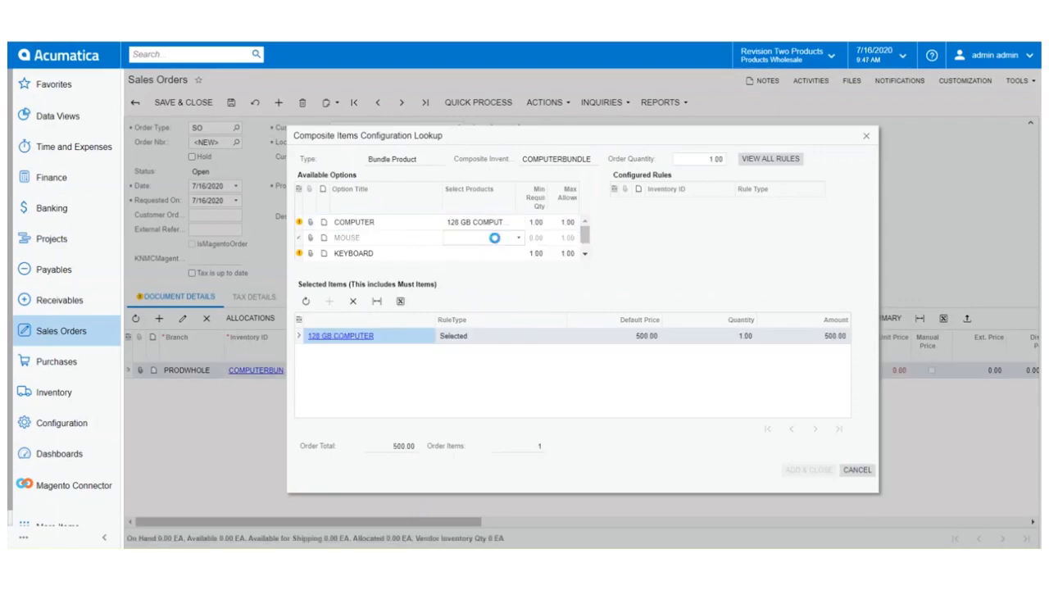
{"action": "left_click_drag", "start_coordinate": [494, 237], "coordinate": [518, 242]}
Choose MOUSE and KEYBOARD for the bundle's mouse and keyboard options.
{"action": "left_click", "coordinate": [518, 240]}
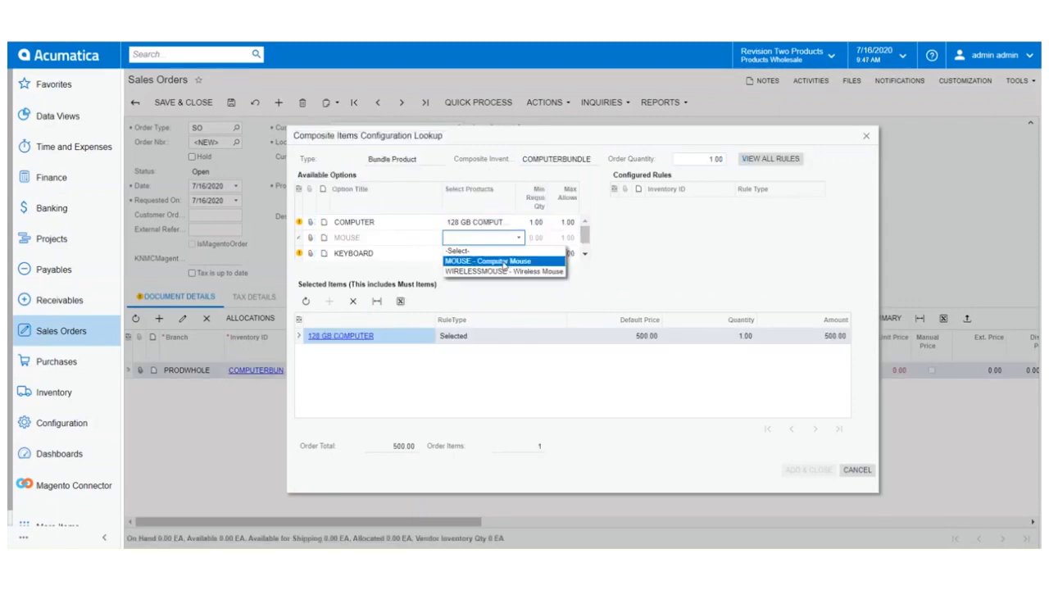
{"action": "left_click", "coordinate": [503, 259]}
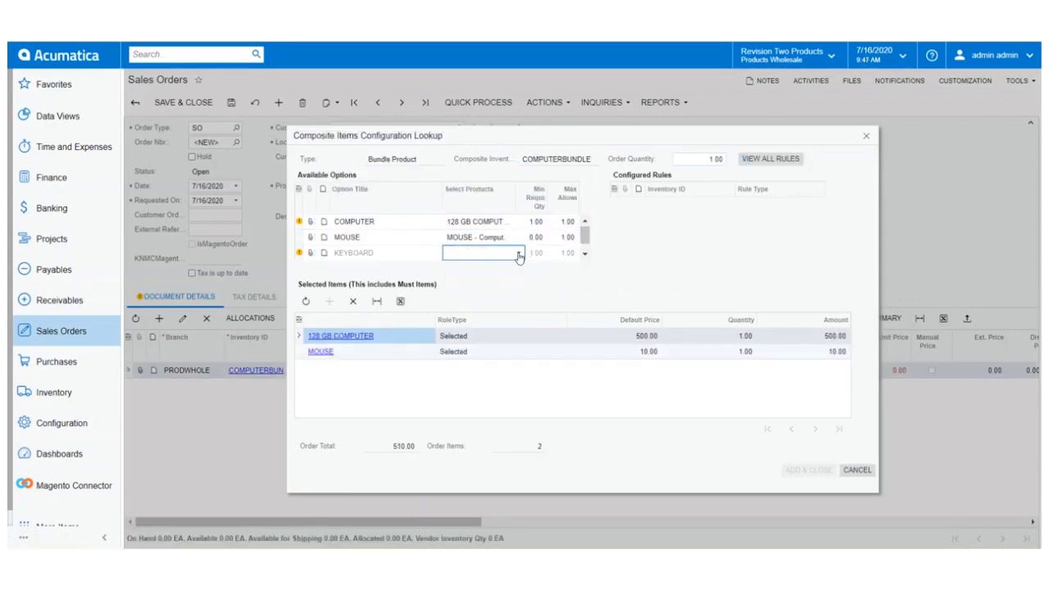
{"action": "left_click", "coordinate": [517, 252]}
{"action": "left_click", "coordinate": [502, 278]}
Choose 17IN MONITOR for the monitor option and add the configured bundle to the order.
{"action": "scroll", "coordinate": [585, 234], "scroll_direction": "down", "scroll_amount": 1}
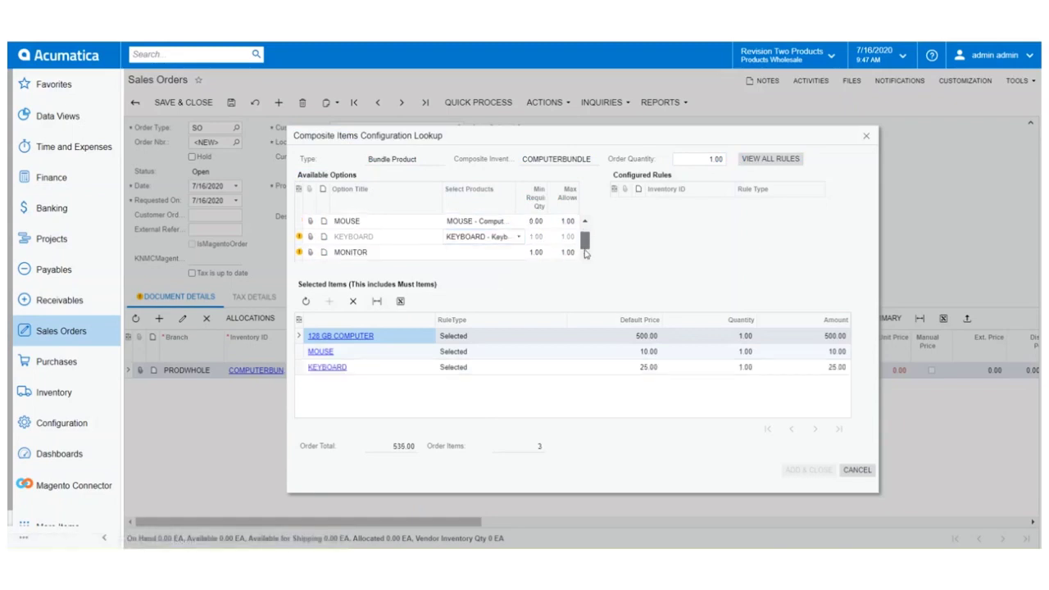
{"action": "left_click", "coordinate": [489, 259]}
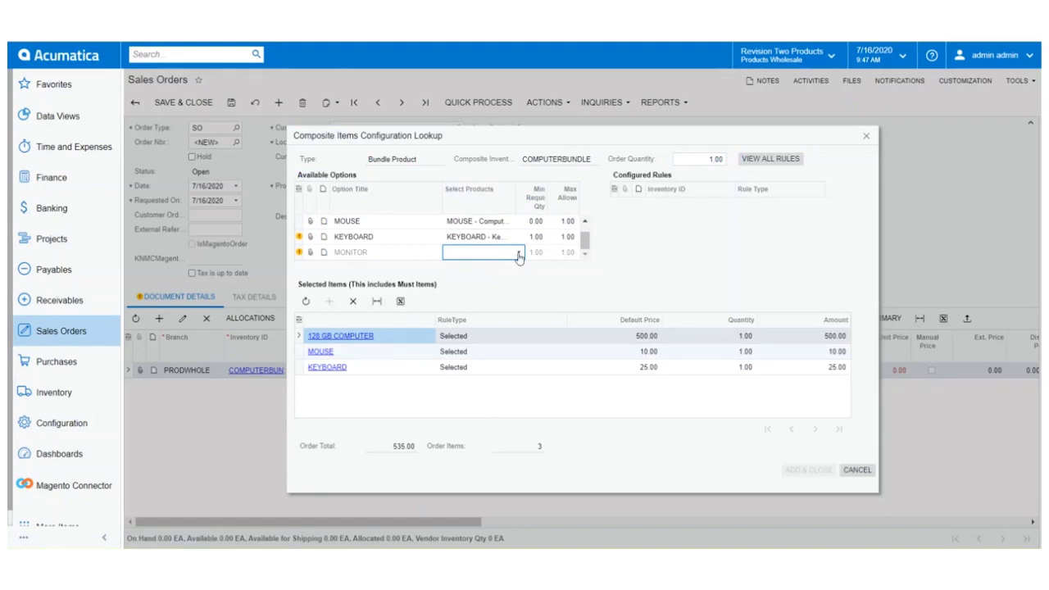
{"action": "left_click", "coordinate": [519, 252]}
{"action": "left_click", "coordinate": [519, 253]}
{"action": "left_click", "coordinate": [520, 253]}
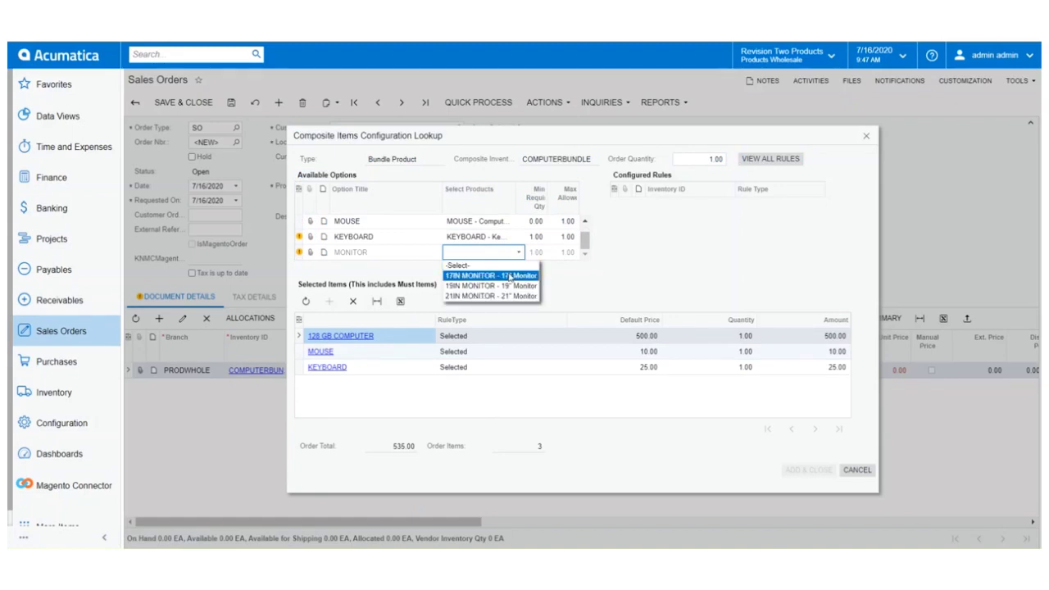
{"action": "left_click", "coordinate": [510, 276]}
{"action": "left_click", "coordinate": [509, 277]}
{"action": "left_click", "coordinate": [798, 470]}
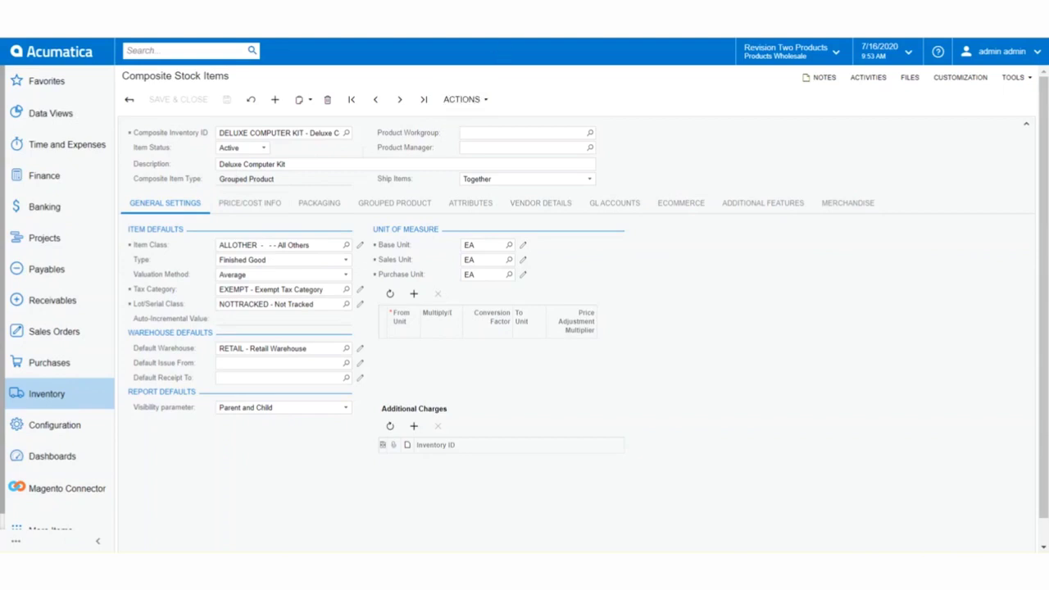
Add 1 TB COMPUTER as the first grouped product component.
{"action": "left_click", "coordinate": [394, 202]}
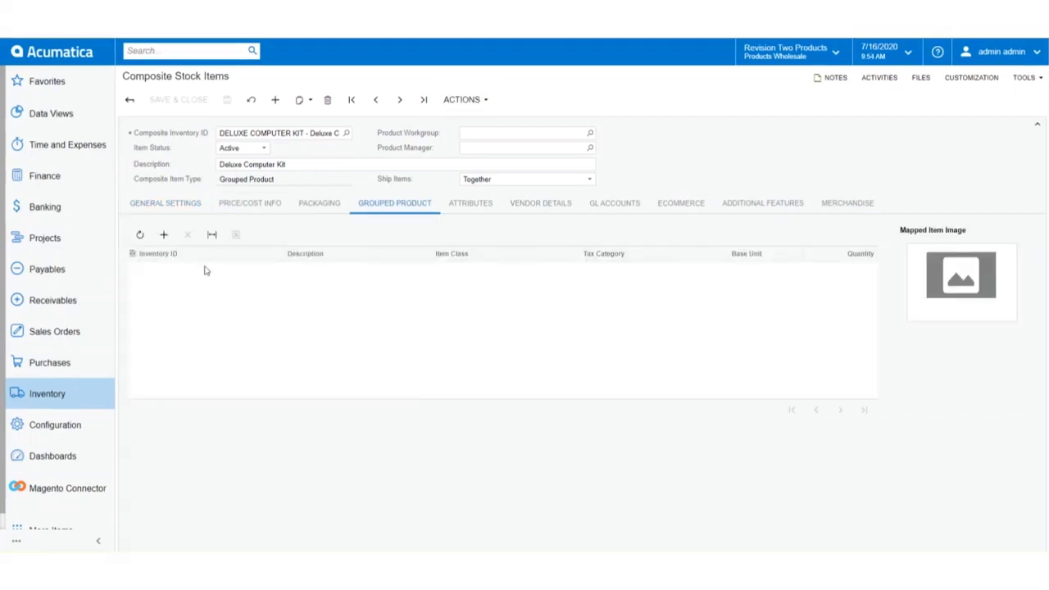
{"action": "left_click", "coordinate": [163, 235]}
{"action": "type", "text": "co"}
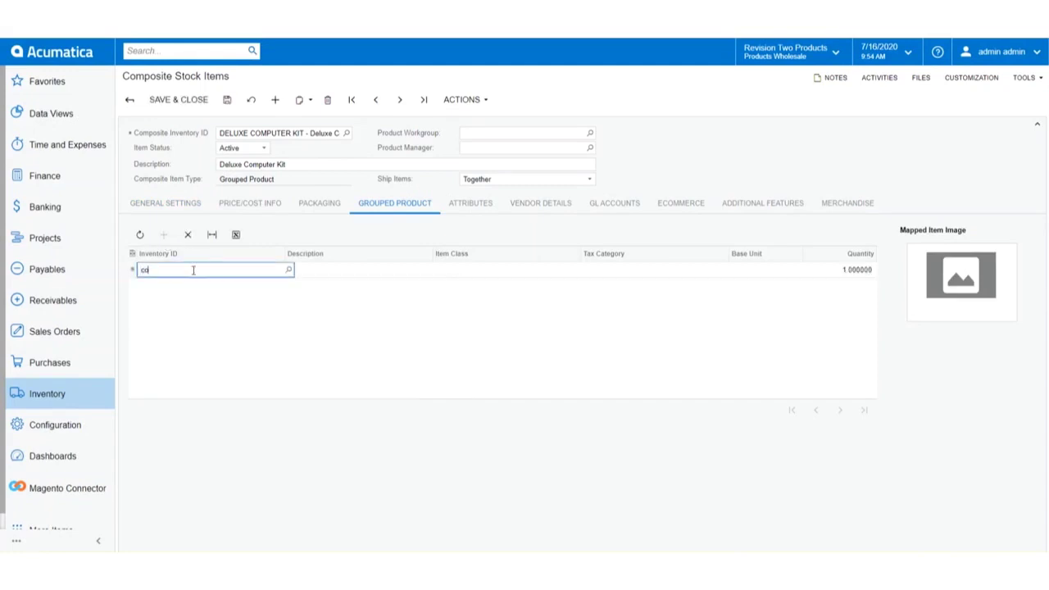
{"action": "type", "text": "mputer"}
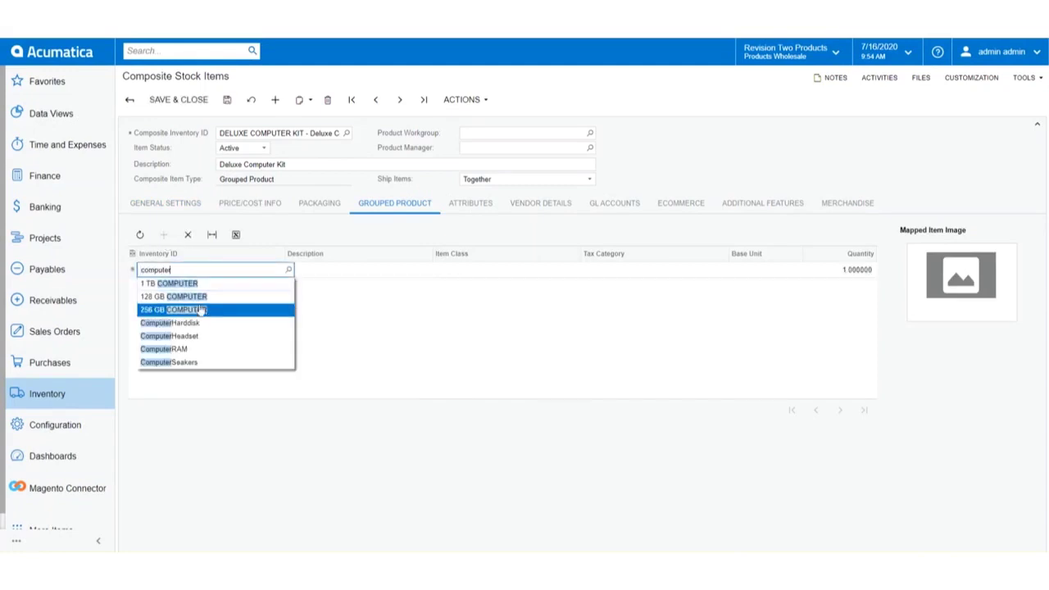
{"action": "key", "text": "Return"}
{"action": "key", "text": "Tab"}
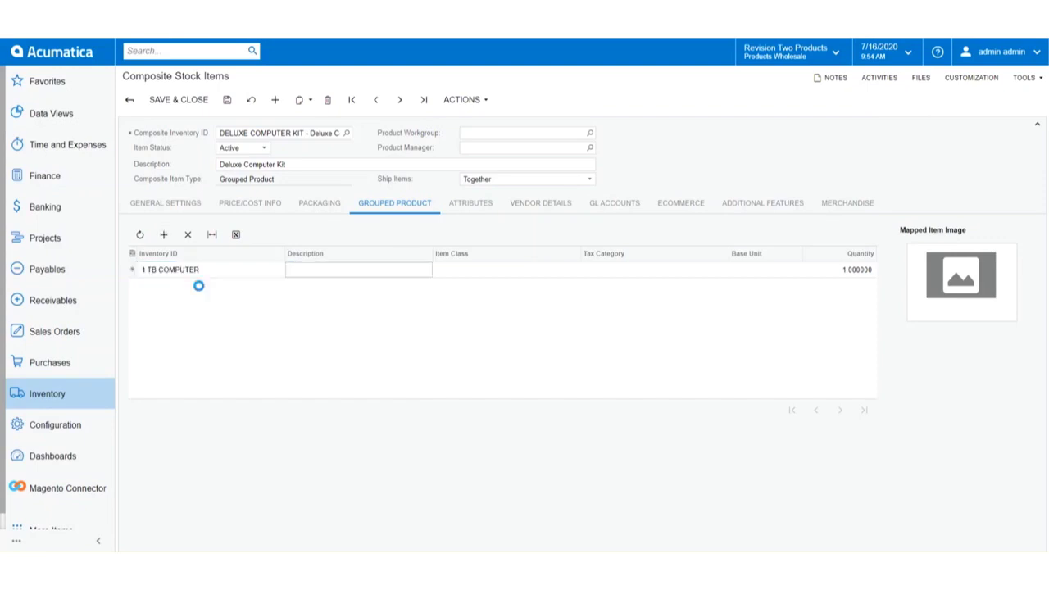
{"action": "key", "text": "Tab"}
Add WIRELESS KEYBOARD and WIRELESSMOUSE as the next two components.
{"action": "key", "text": "Tab"}
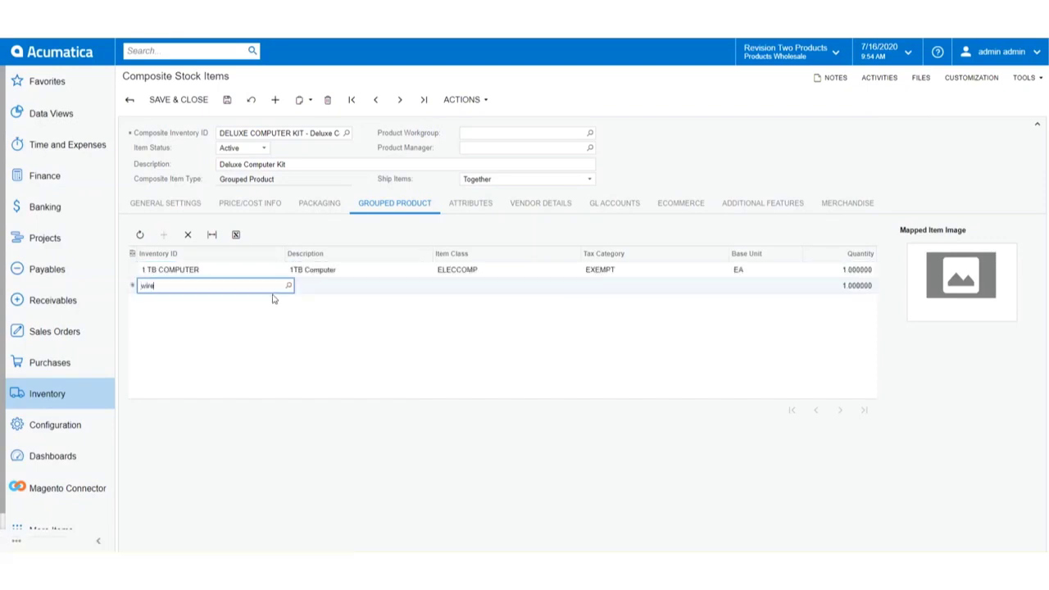
{"action": "type", "text": "wire"}
{"action": "left_click", "coordinate": [257, 298]}
{"action": "key", "text": "Tab"}
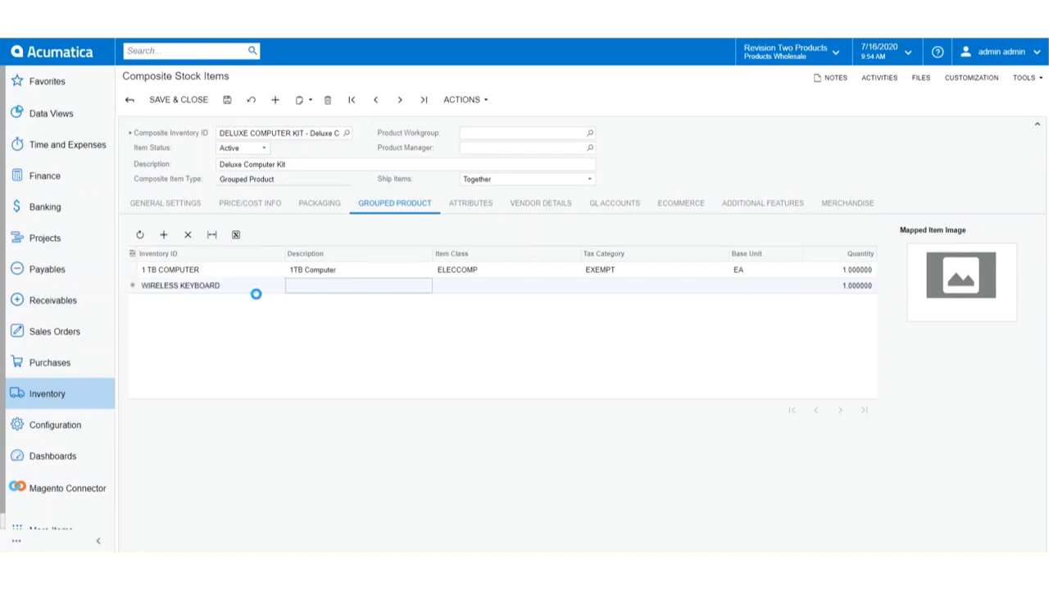
{"action": "key", "text": "Tab"}
{"action": "key", "text": "Tab"}
{"action": "type", "text": "wire"}
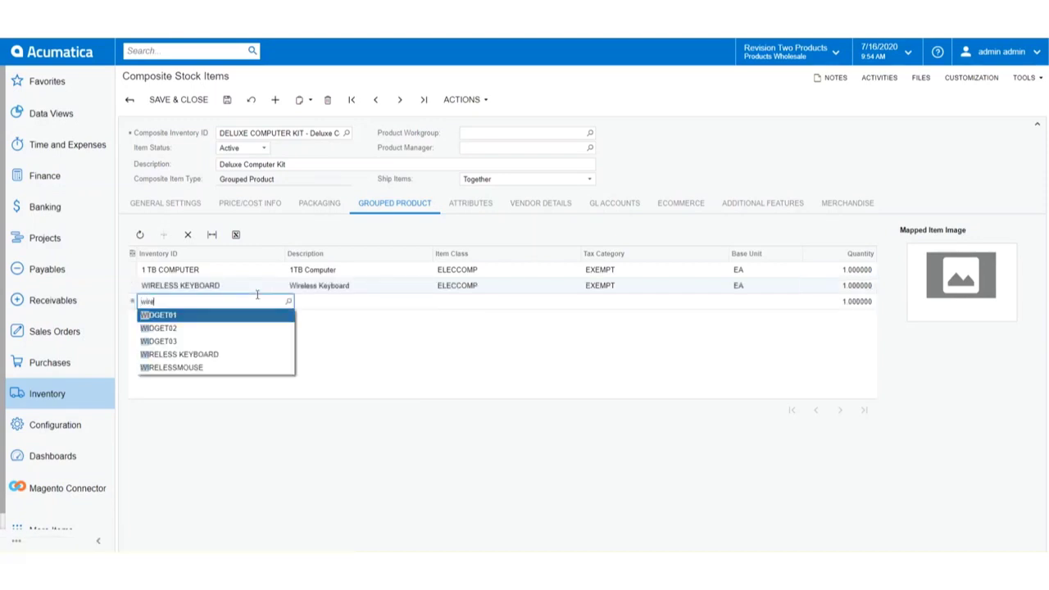
{"action": "left_click", "coordinate": [207, 328]}
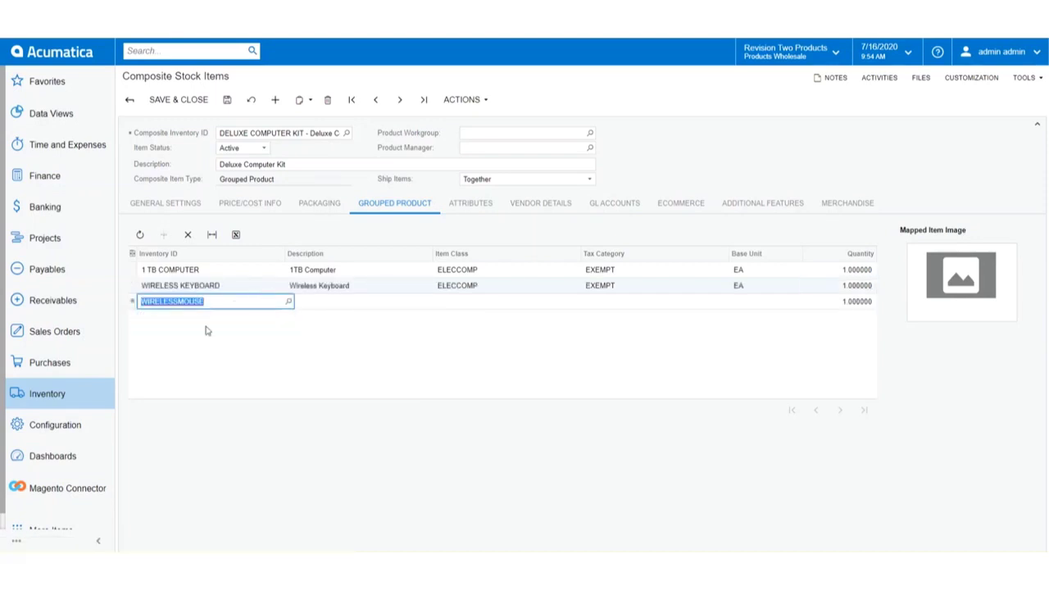
{"action": "key", "text": "Tab"}
{"action": "key", "text": "Tab"}
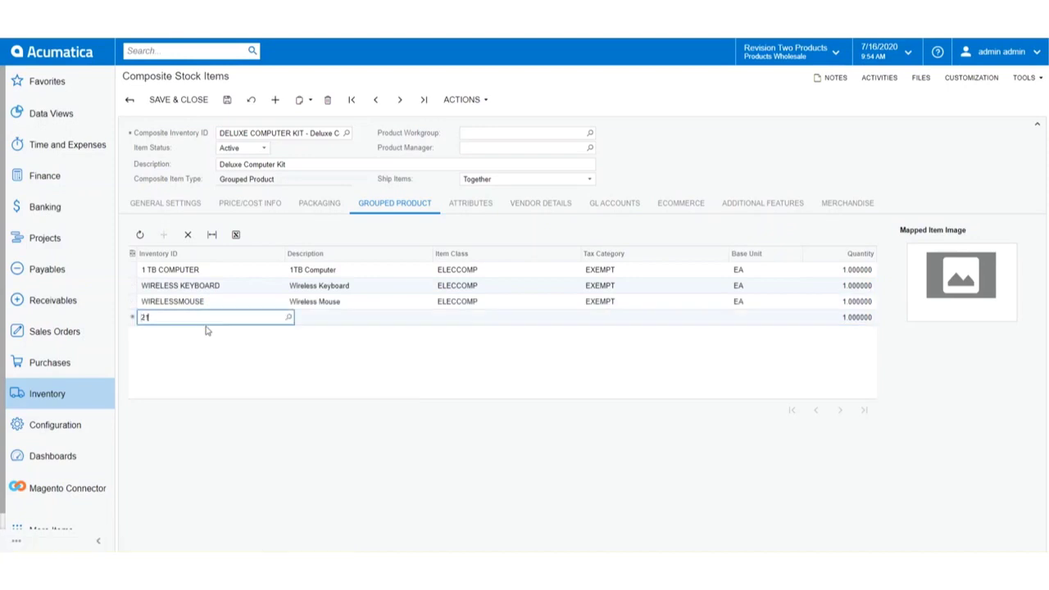
Add 21IN MONITOR as the fourth component and save the kit.
{"action": "type", "text": "21"}
{"action": "left_click", "coordinate": [195, 337]}
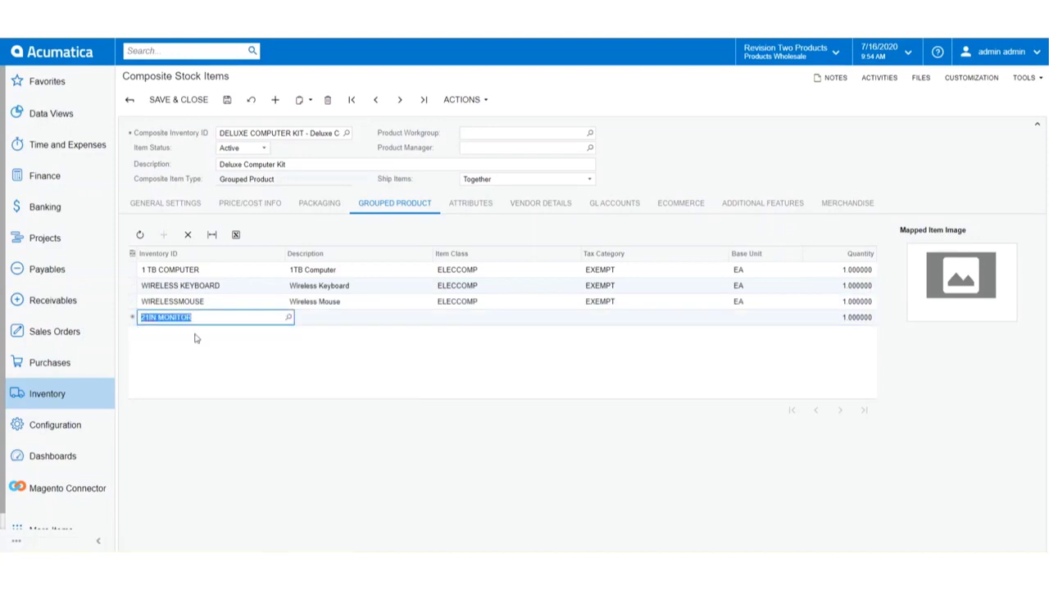
{"action": "key", "text": "Tab"}
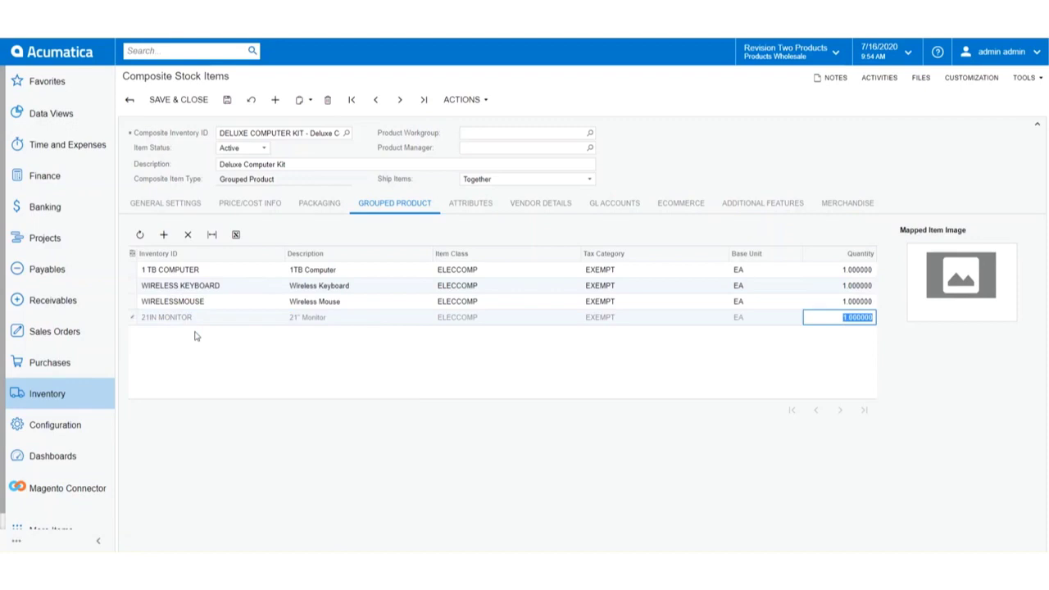
{"action": "left_click", "coordinate": [226, 102]}
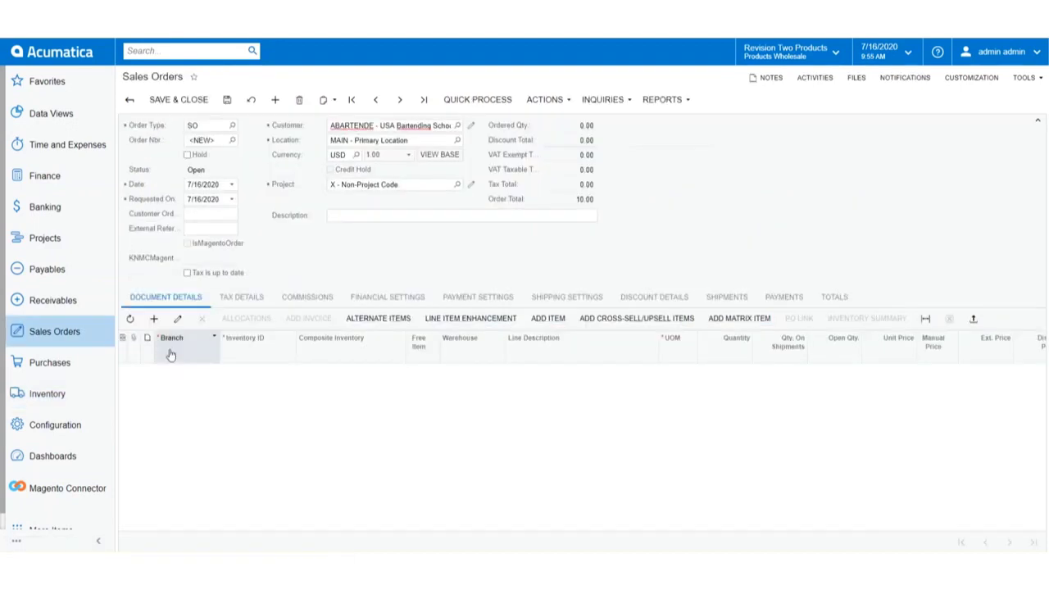
Add a DELUXE COMPUTER KIT line on branch PRODWHOLE with its selected components, totalling 1,385.00.
{"action": "left_click", "coordinate": [153, 318]}
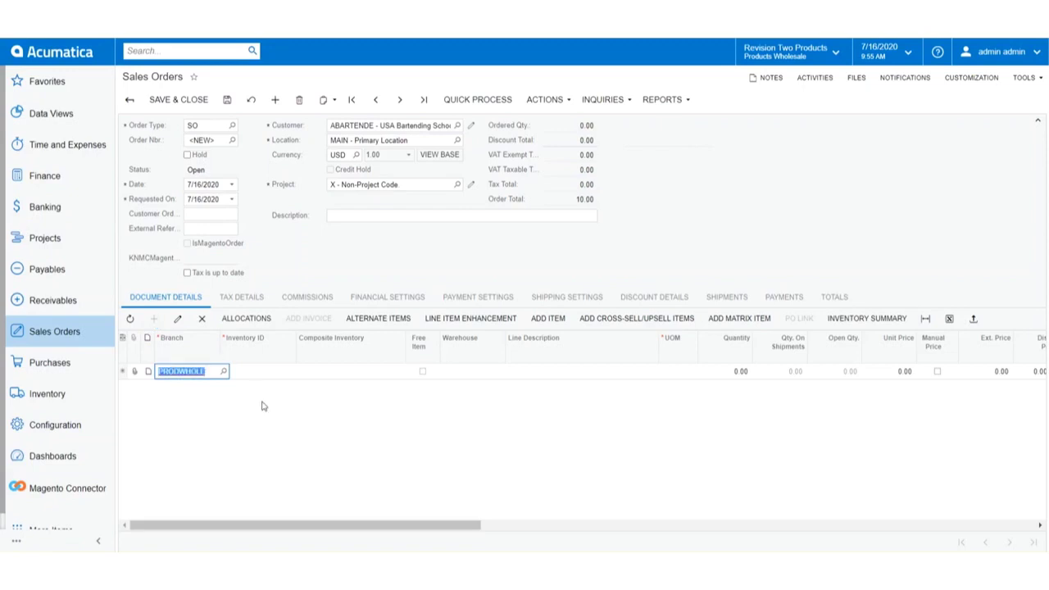
{"action": "key", "text": "Tab"}
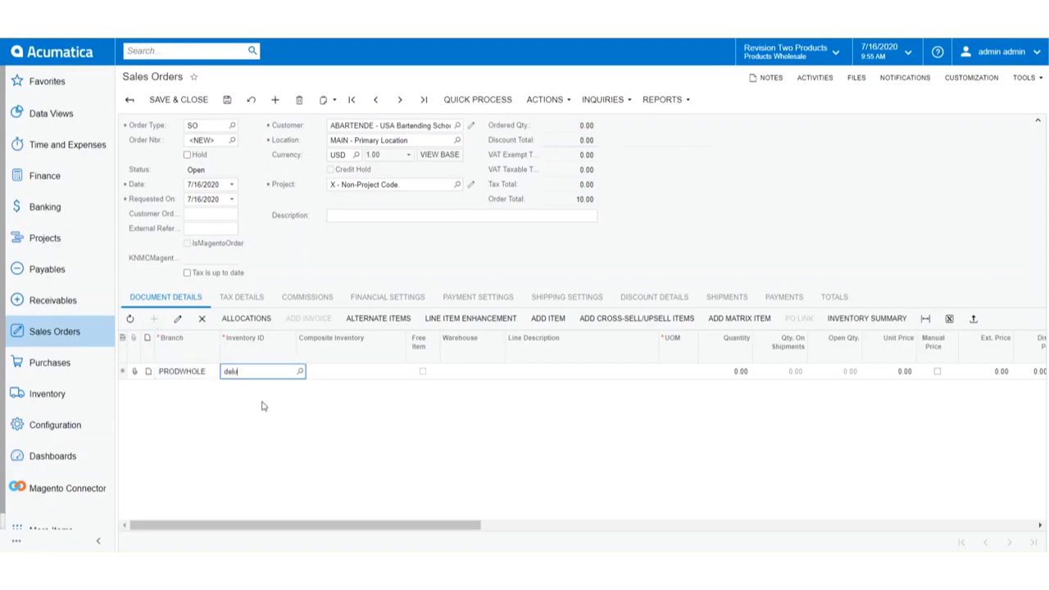
{"action": "left_click", "coordinate": [258, 386]}
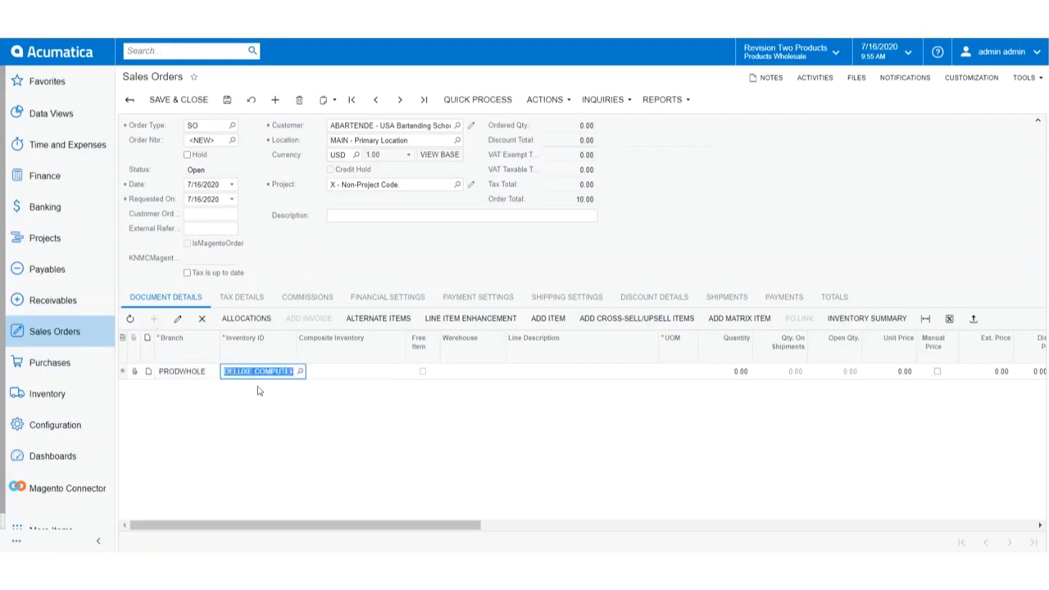
{"action": "key", "text": "Tab"}
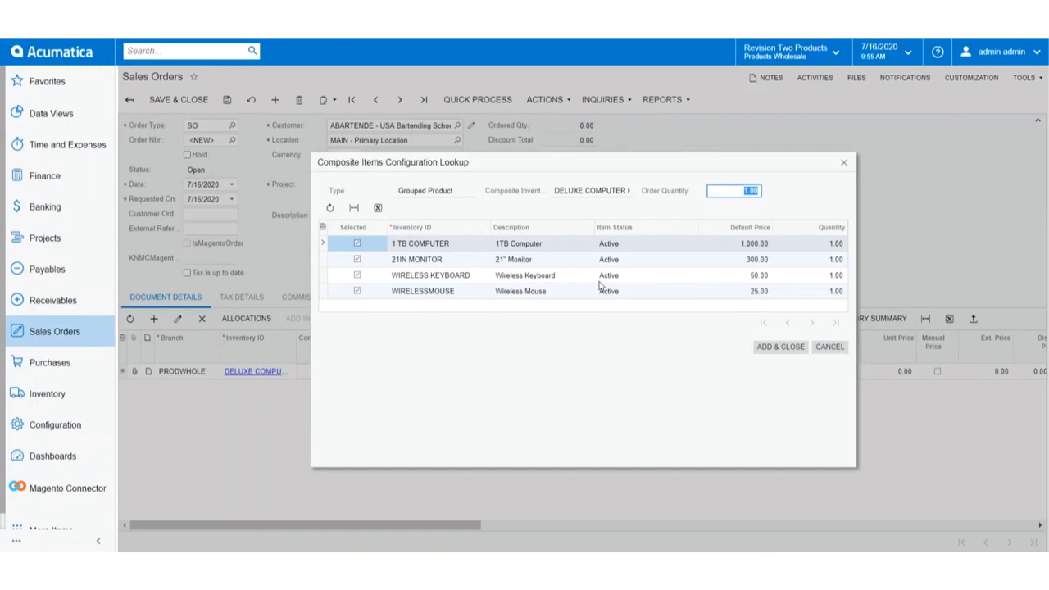
{"action": "left_click", "coordinate": [784, 347]}
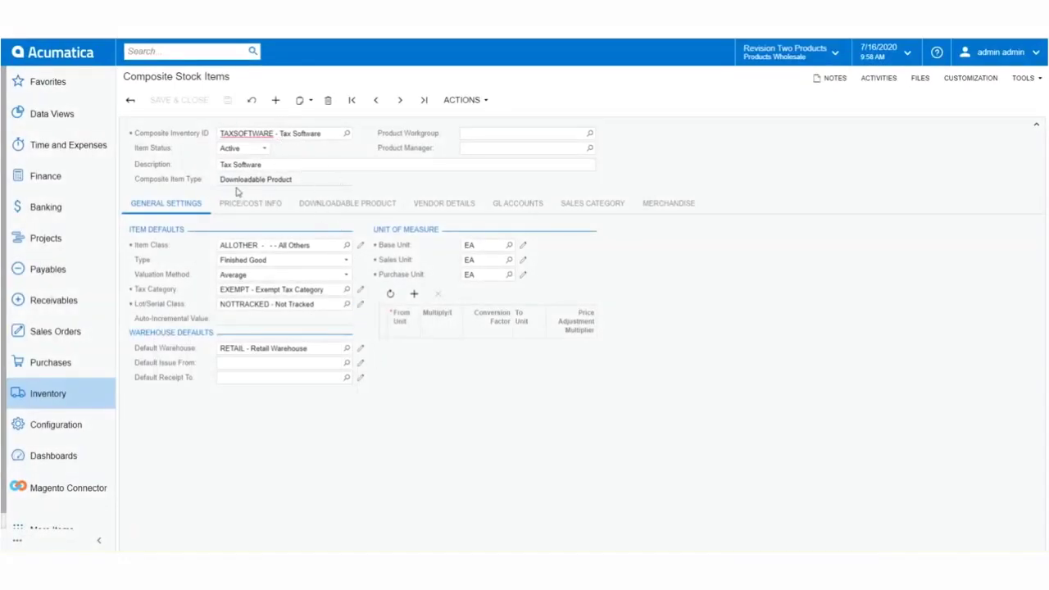
Review the Tax Software Downloadable Product settings and cancel the file import without uploading anything.
{"action": "left_click", "coordinate": [342, 204]}
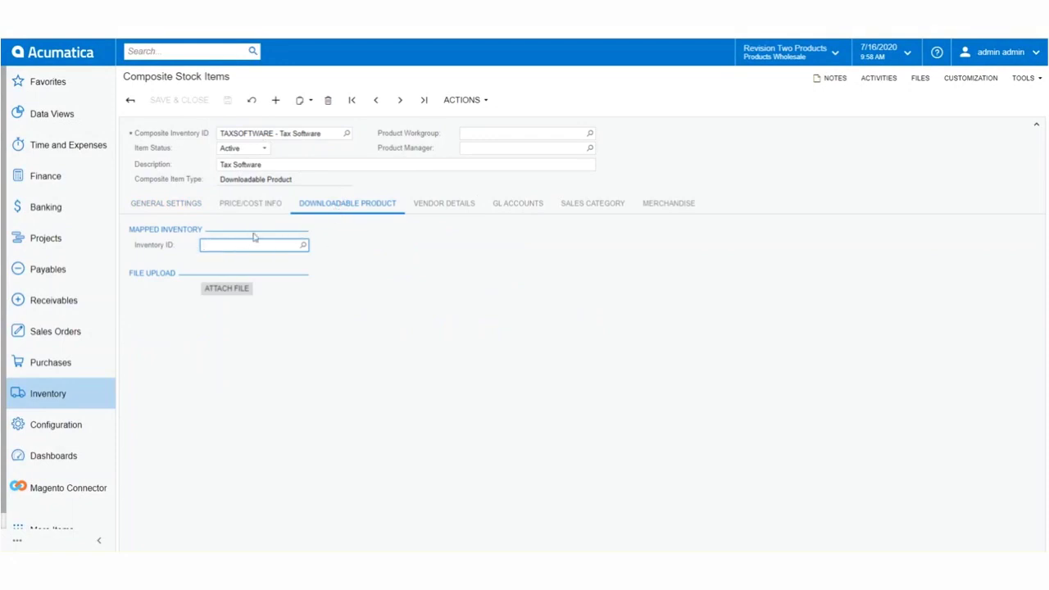
{"action": "left_click", "coordinate": [218, 287]}
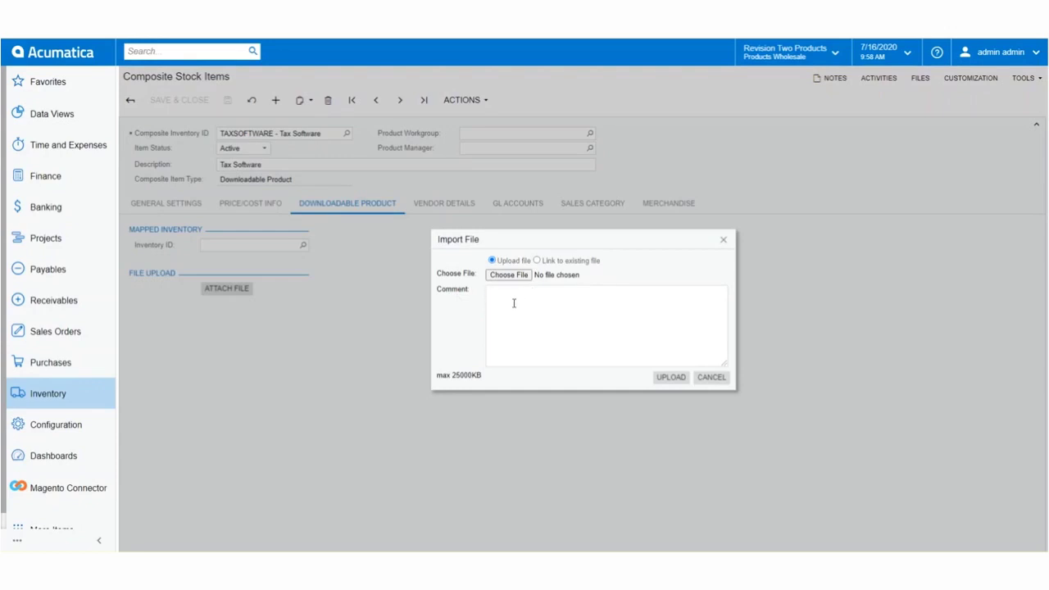
{"action": "left_click", "coordinate": [724, 240]}
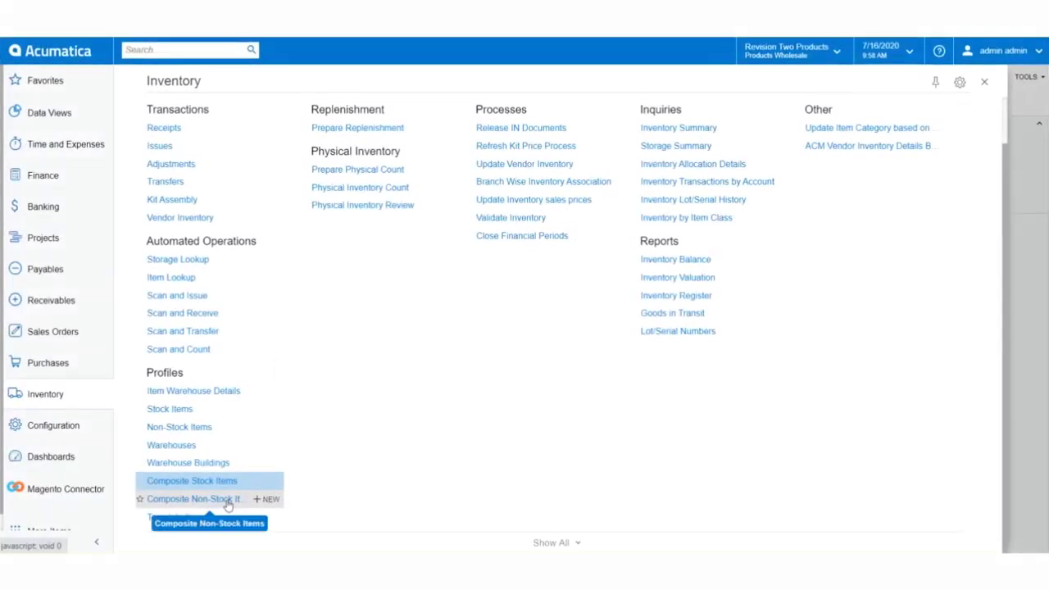
Start a new composite non-stock item with ID 1 HOUR OF LABOR and description 1hr of Labor.
{"action": "left_click", "coordinate": [193, 499]}
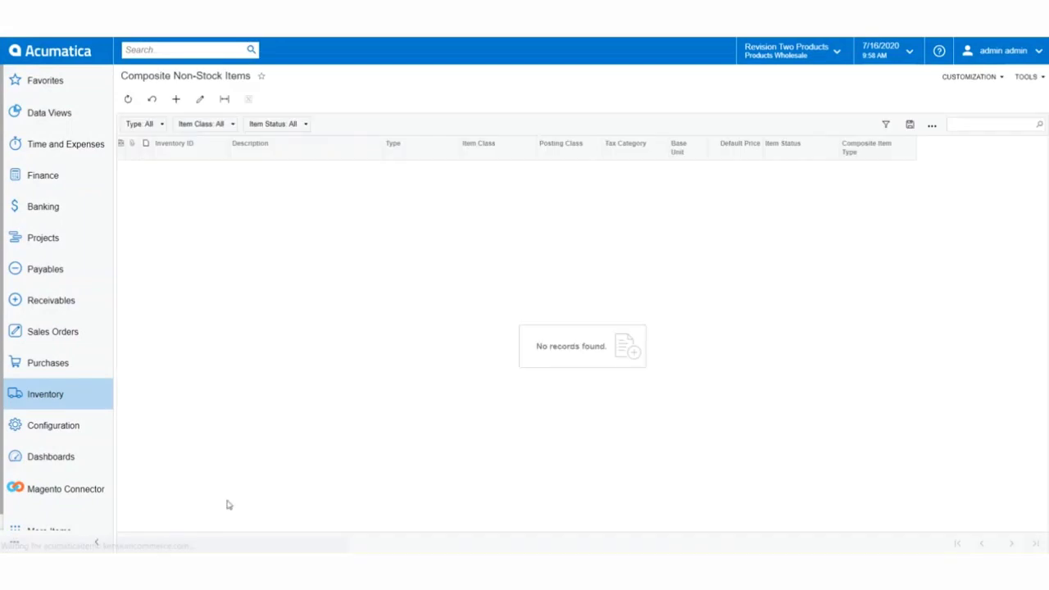
{"action": "left_click", "coordinate": [175, 99]}
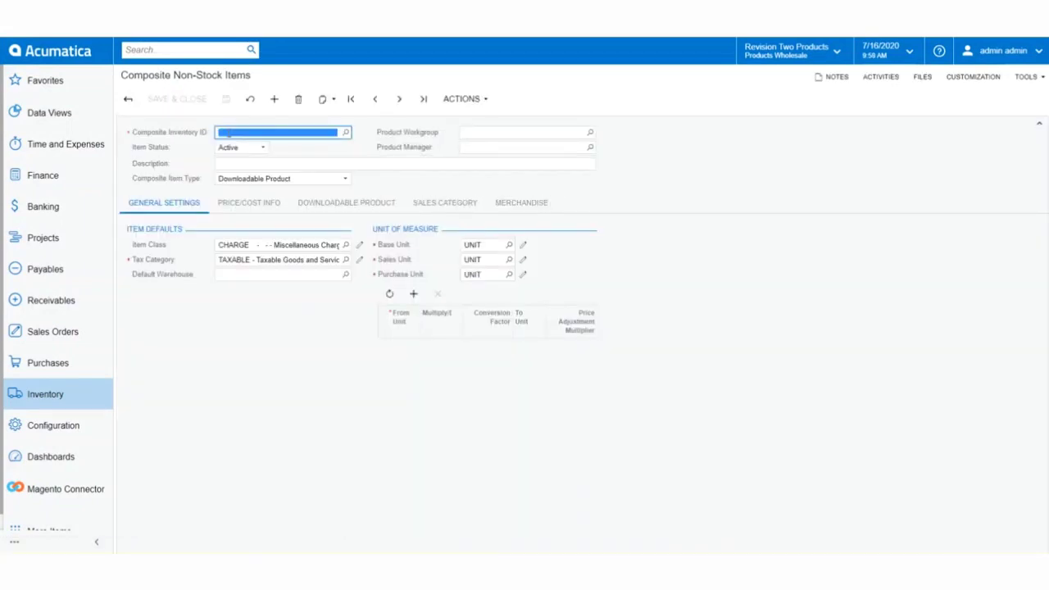
{"action": "left_click", "coordinate": [229, 132]}
{"action": "type", "text": "1 HO"}
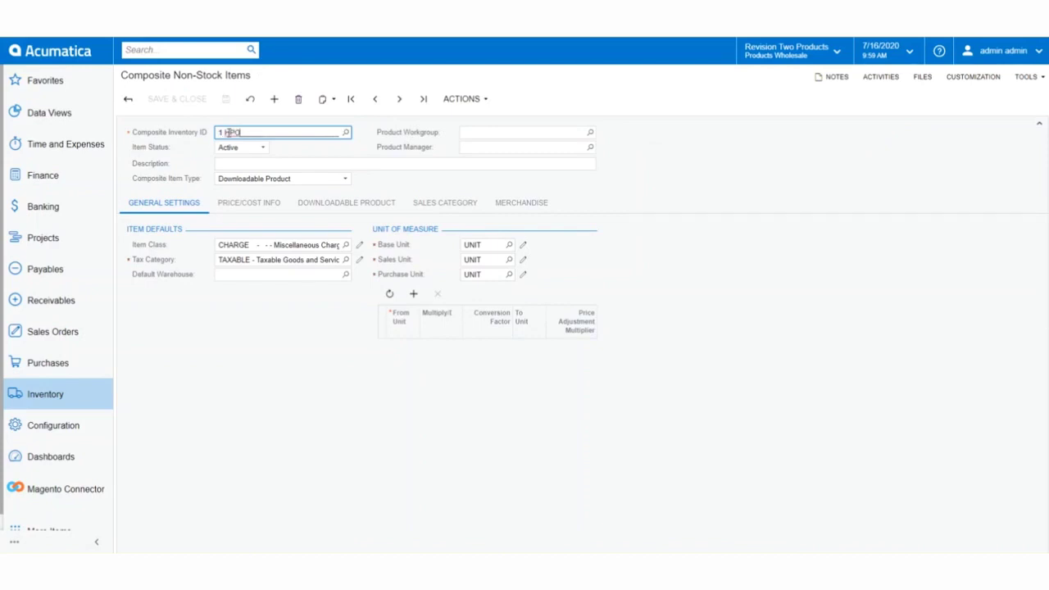
{"action": "type", "text": "UR OF LABOR"}
{"action": "left_click", "coordinate": [237, 163]}
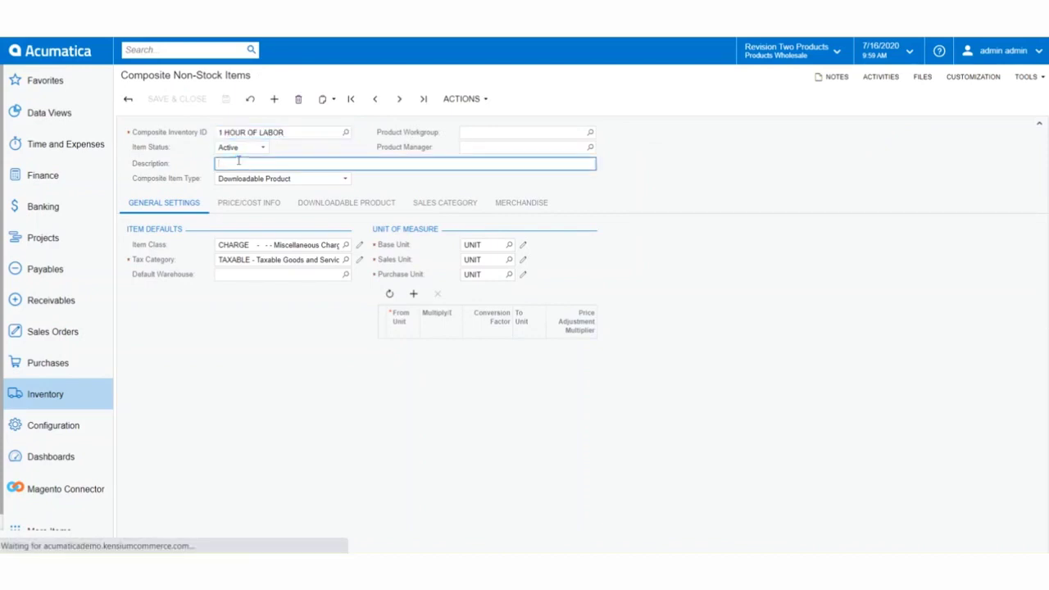
{"action": "type", "text": "1hr of Labor"}
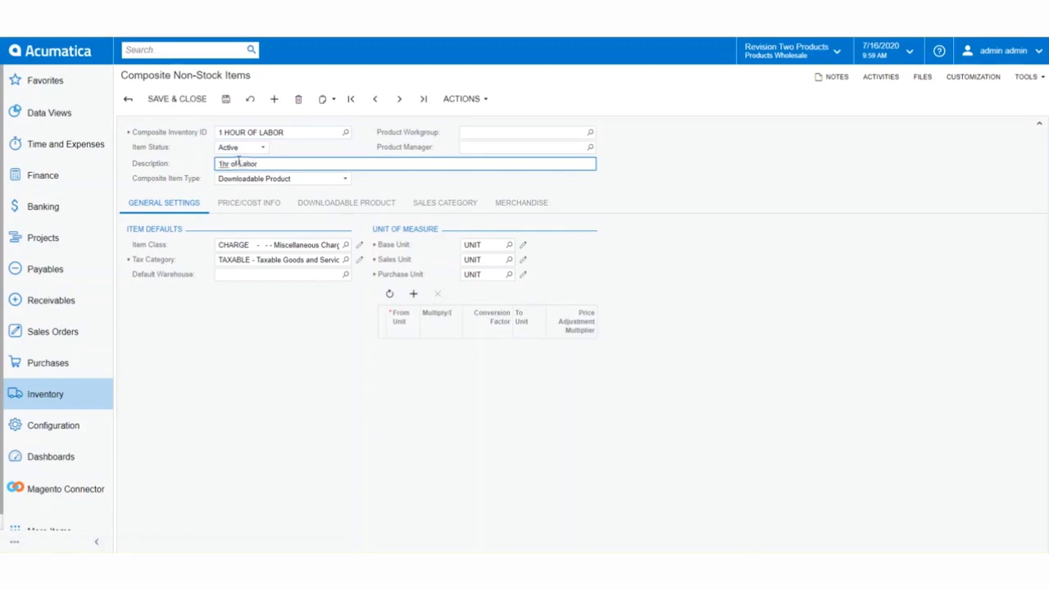
Set the item's Composite Item Type to Virtual Product, save it, and review its Virtual Product settings.
{"action": "left_click", "coordinate": [278, 180]}
{"action": "left_click", "coordinate": [260, 201]}
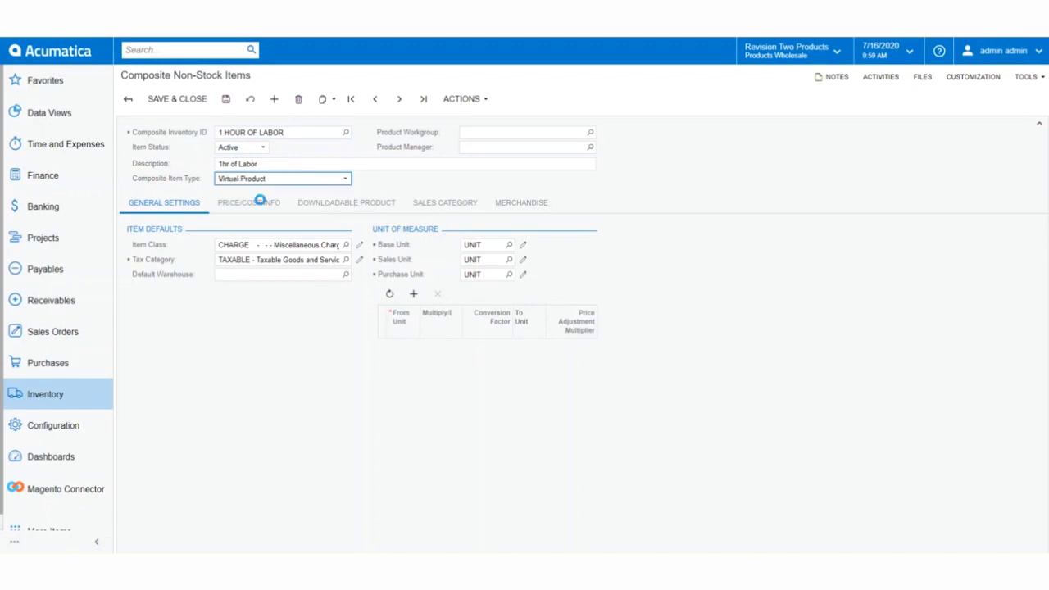
{"action": "left_click", "coordinate": [225, 98]}
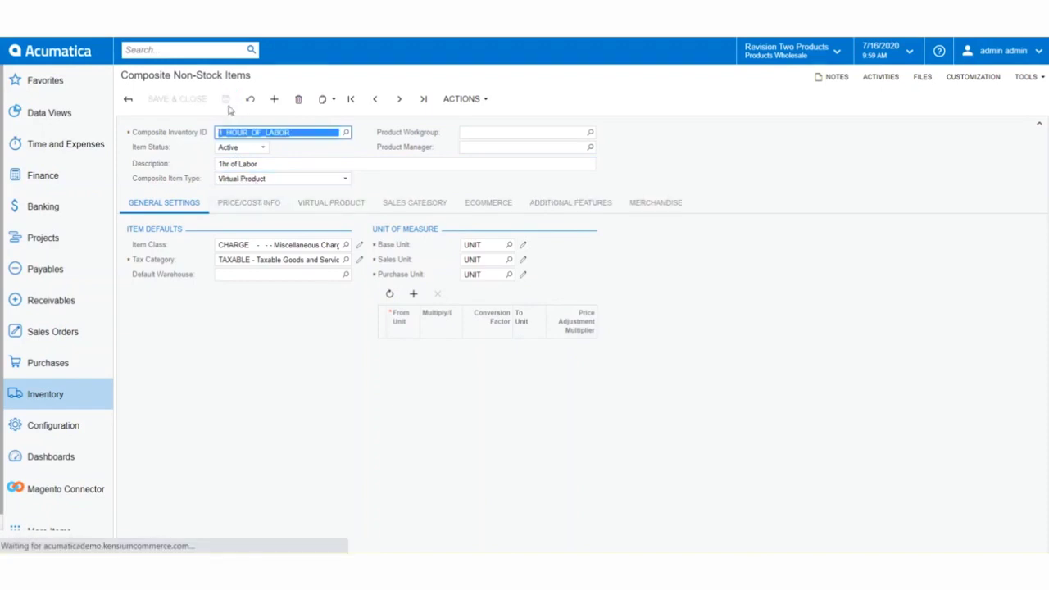
{"action": "left_click", "coordinate": [333, 204]}
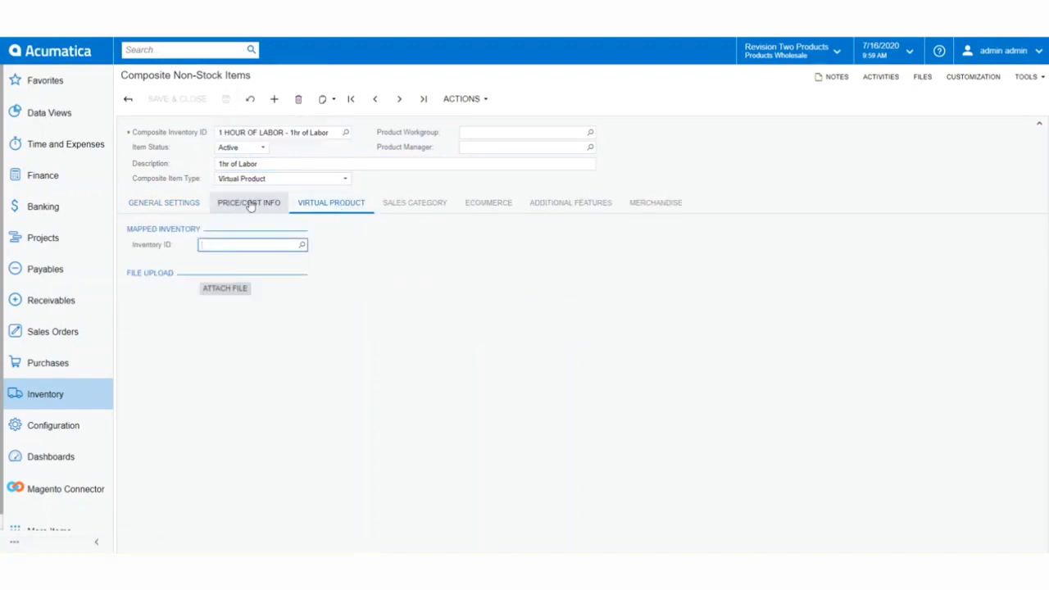